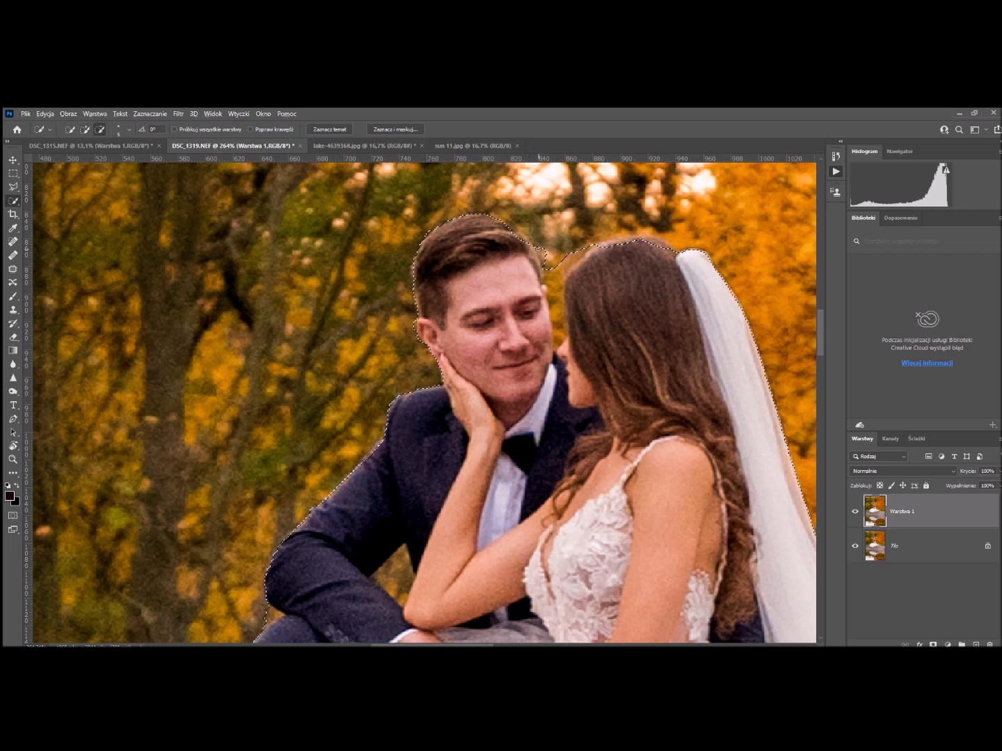
Refine the selection edge around both heads with Quick Selection, excluding the gap between the groom's and the bride's faces.
key("alt")
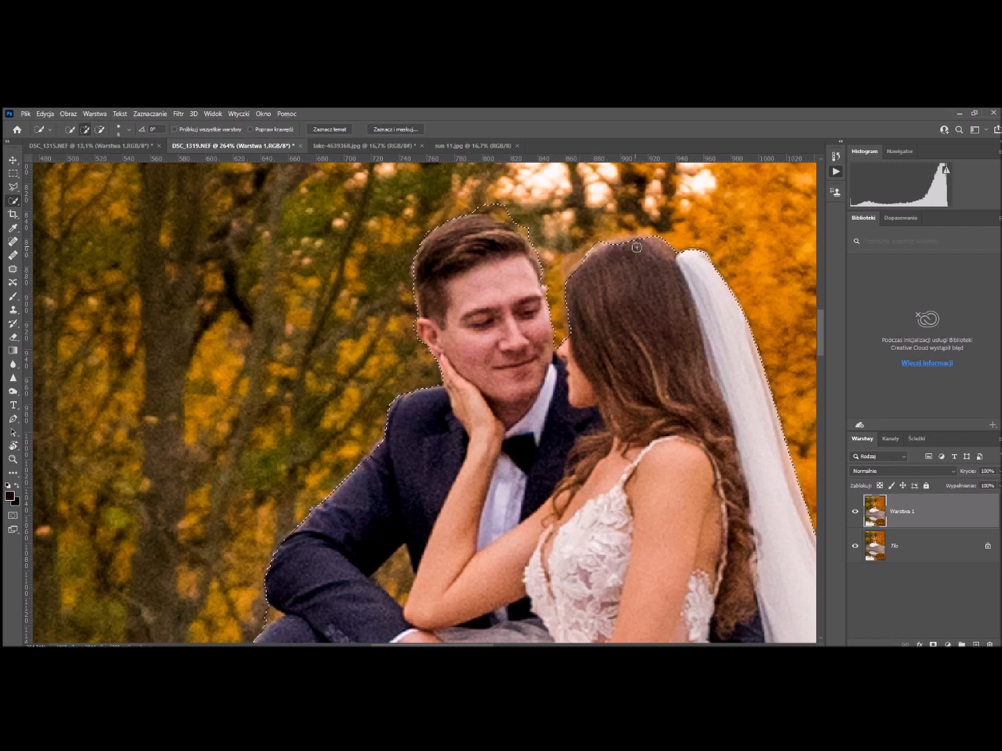
key("alt")
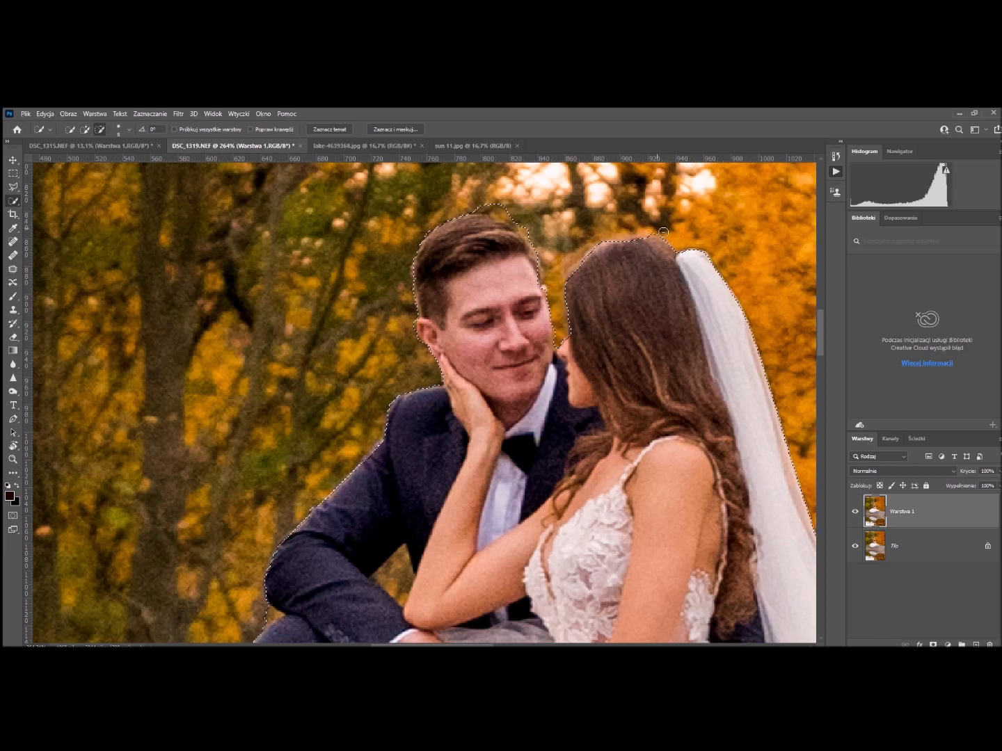
scroll(539, 278, "up", 2)
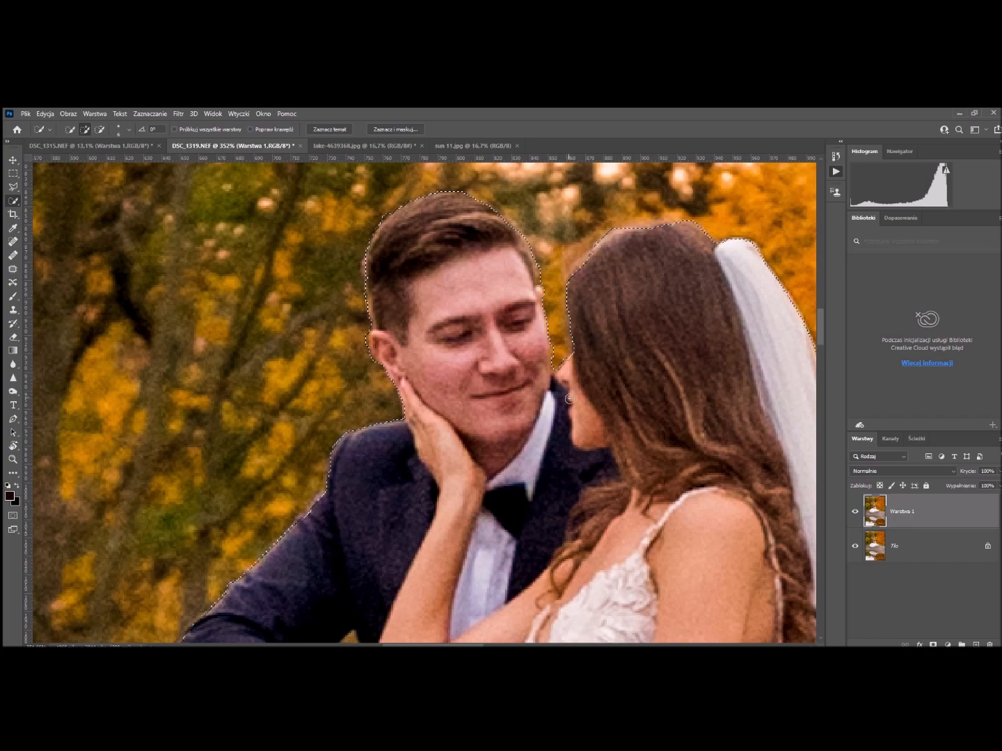
scroll(572, 375, "down", 2)
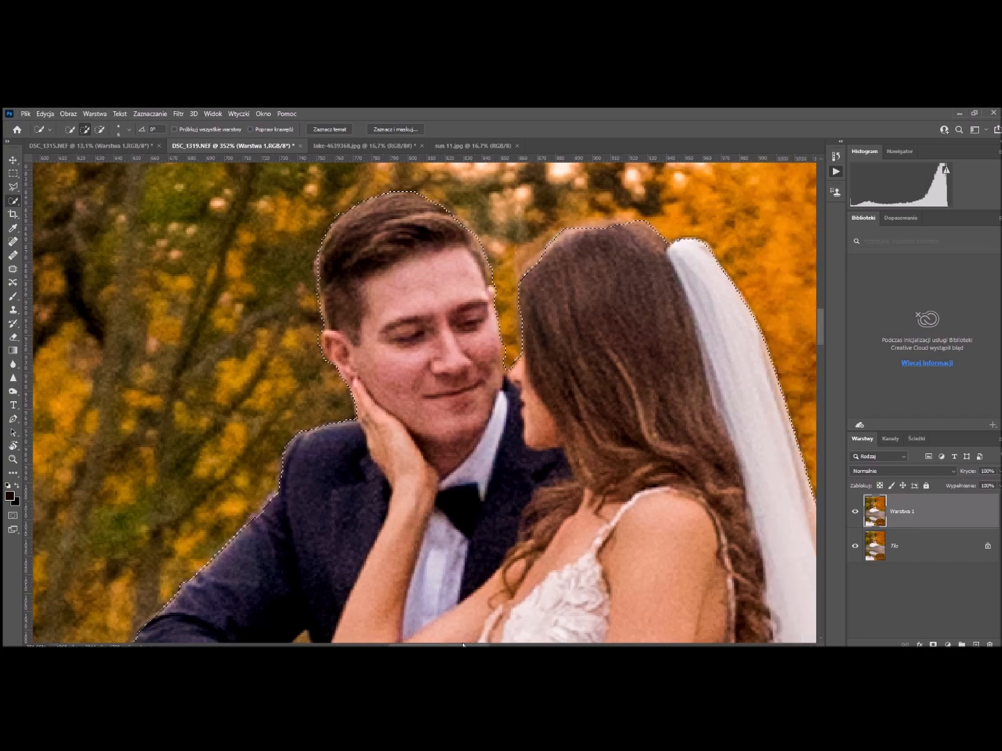
scroll(452, 467, "down", 4)
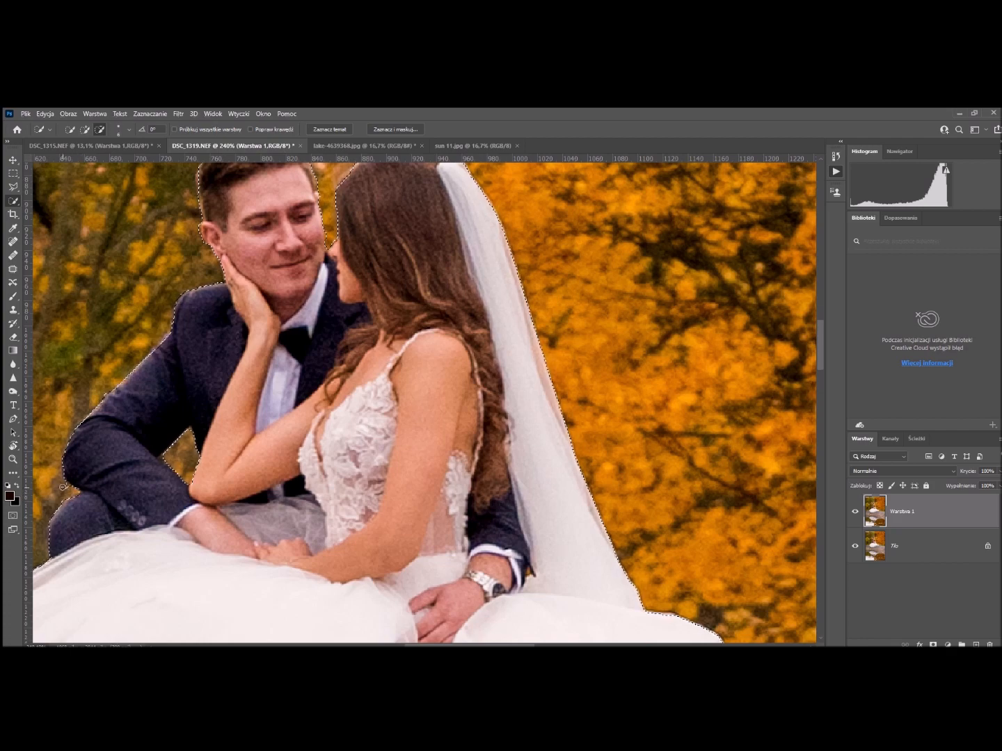
Extend the couple's selection along the bride's long white train to the photo's edge.
scroll(325, 454, "down", 5)
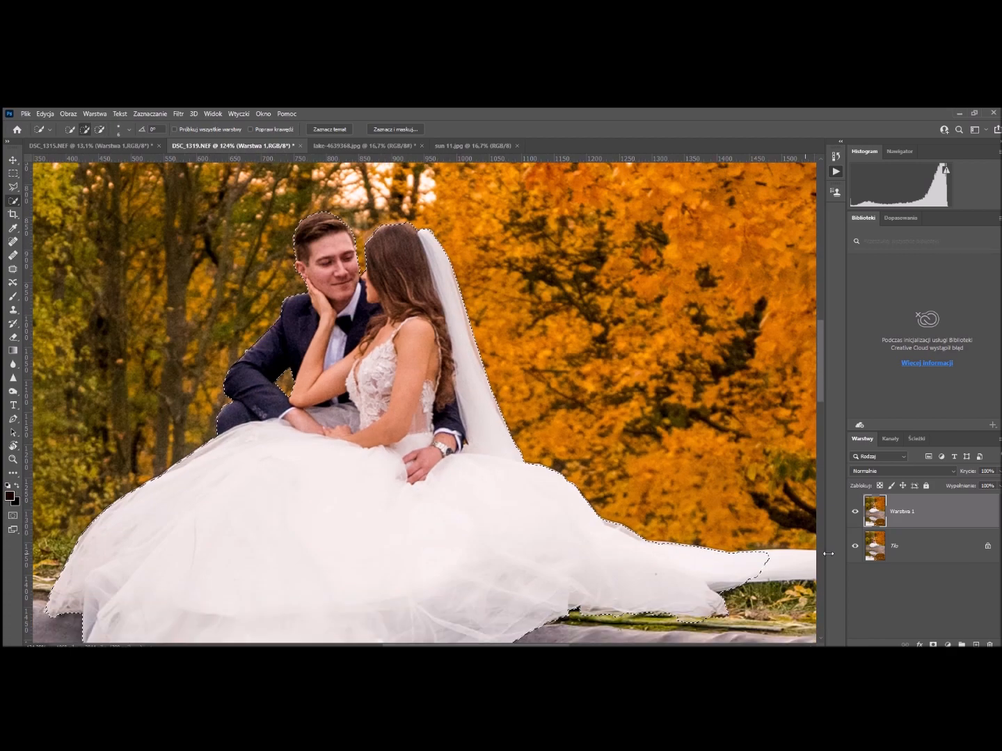
scroll(477, 573, "right", 5)
mouse_move(477, 573)
left_mouse_down()
mouse_move(435, 569)
mouse_move(576, 568)
mouse_move(567, 564)
mouse_move(761, 581)
left_mouse_up()
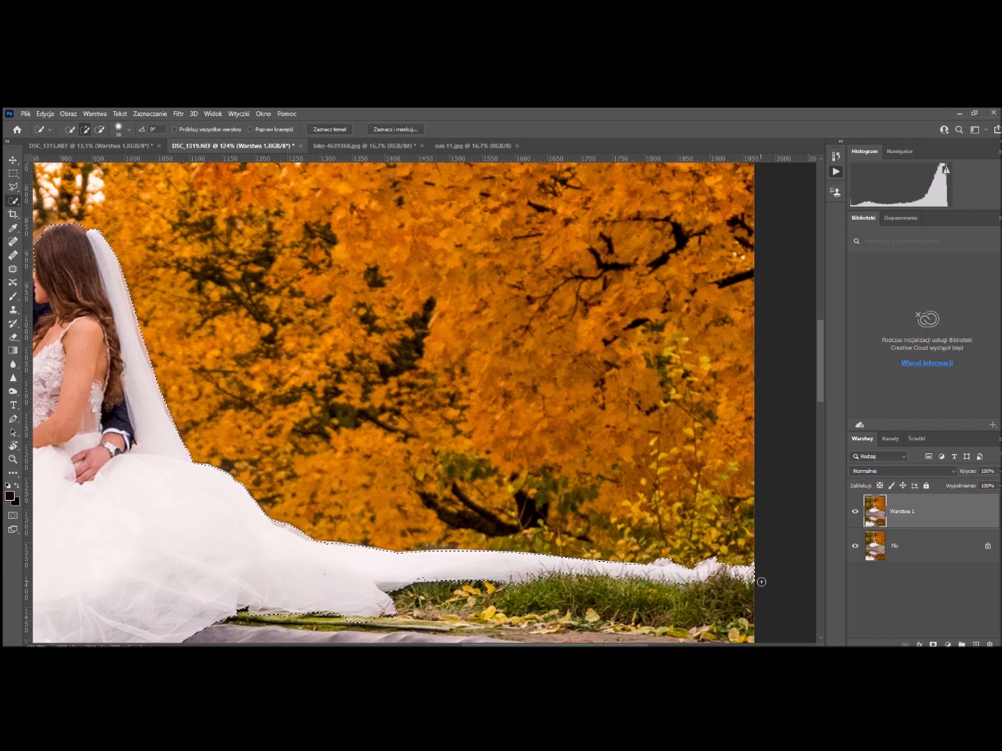
Finish the selection along the dress hem and copy the selected couple to a new layer.
scroll(752, 577, "down", 5)
scroll(304, 567, "down", 1)
scroll(325, 347, "up", 4)
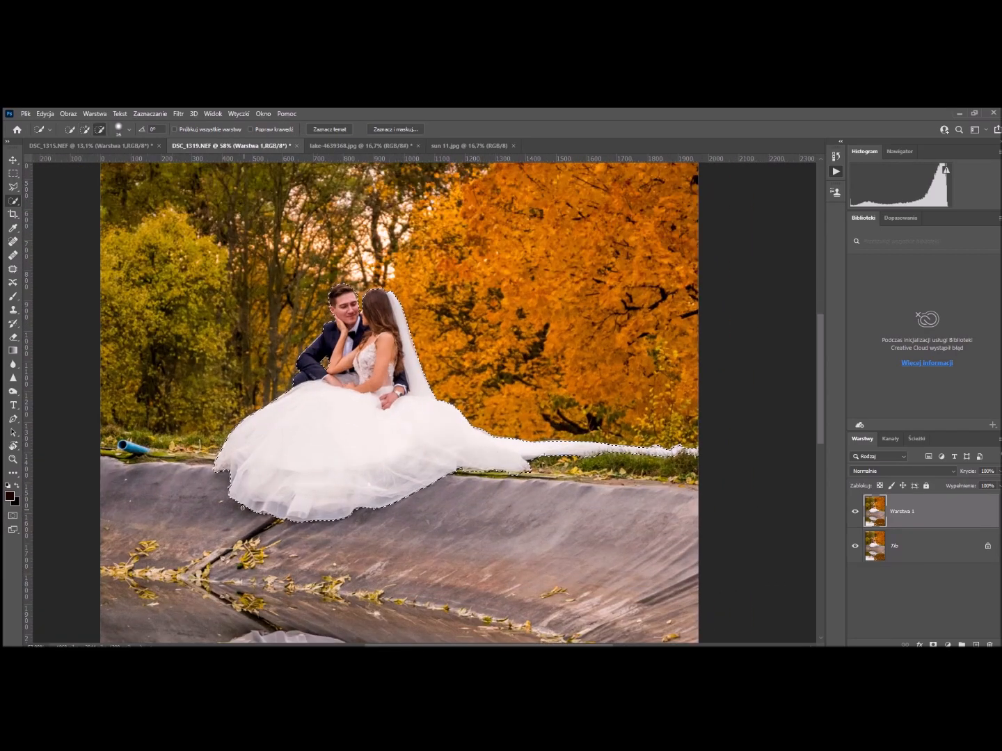
scroll(324, 346, "up", 2)
scroll(325, 346, "down", 3)
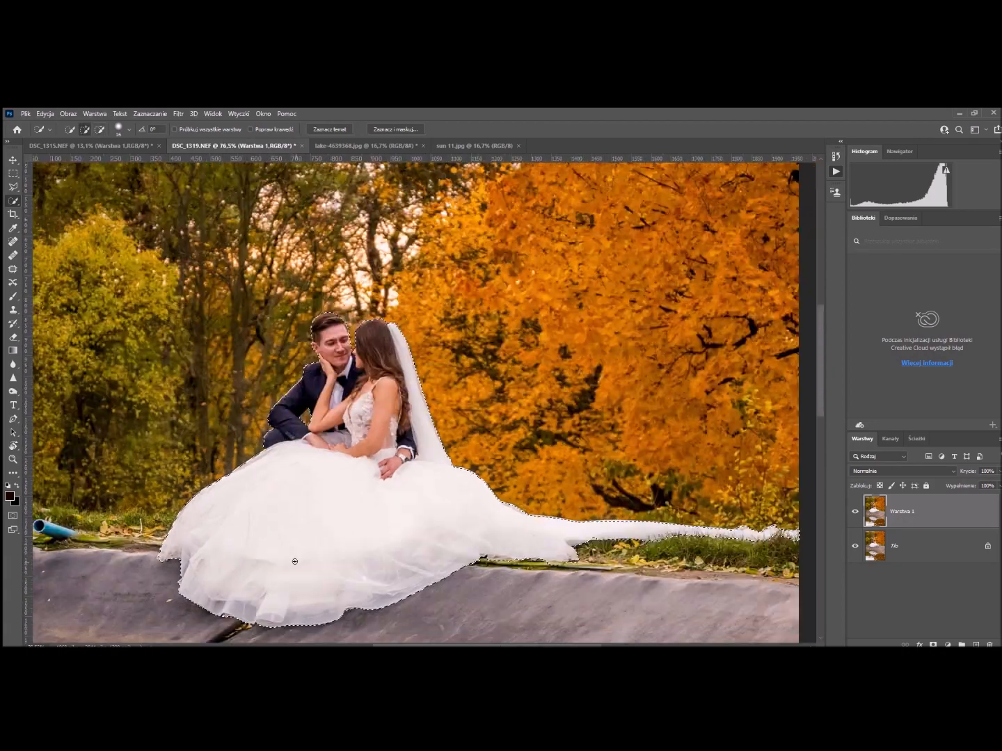
scroll(296, 511, "down", 5)
scroll(295, 512, "down", 2)
scroll(296, 511, "down", 3)
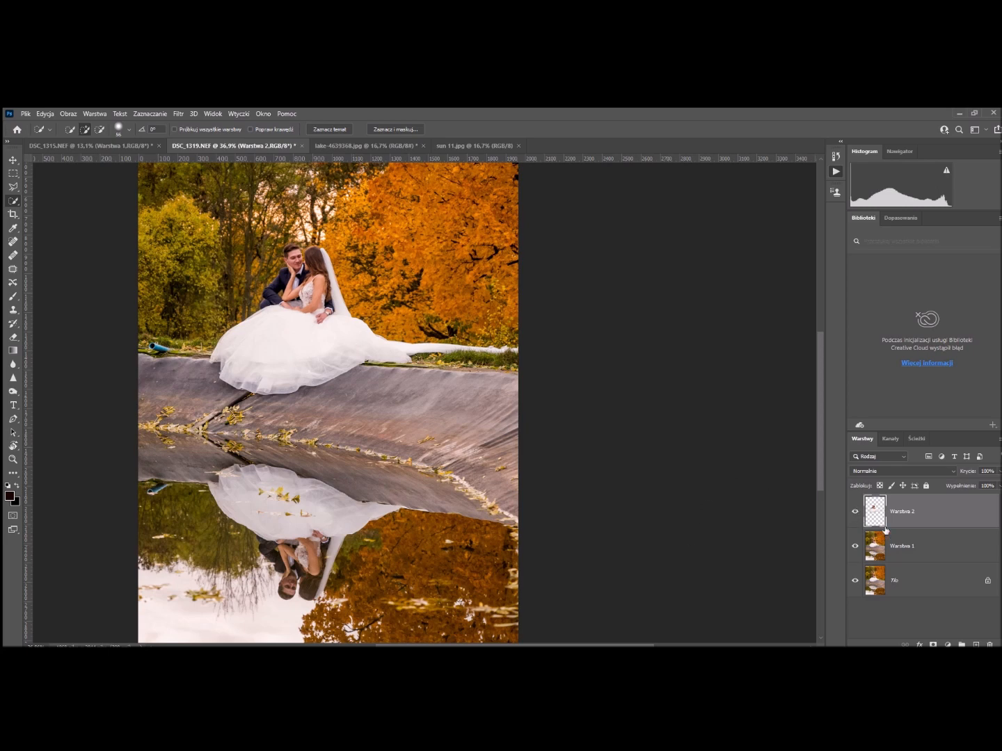
Hide the couple cutout layer, activate Warstwa 1 and start selecting the groom's reflected head in the water.
left_click(879, 544)
left_click(855, 511)
scroll(746, 569, "down", 1)
scroll(289, 528, "up", 5)
left_click_drag(286, 569, 297, 597)
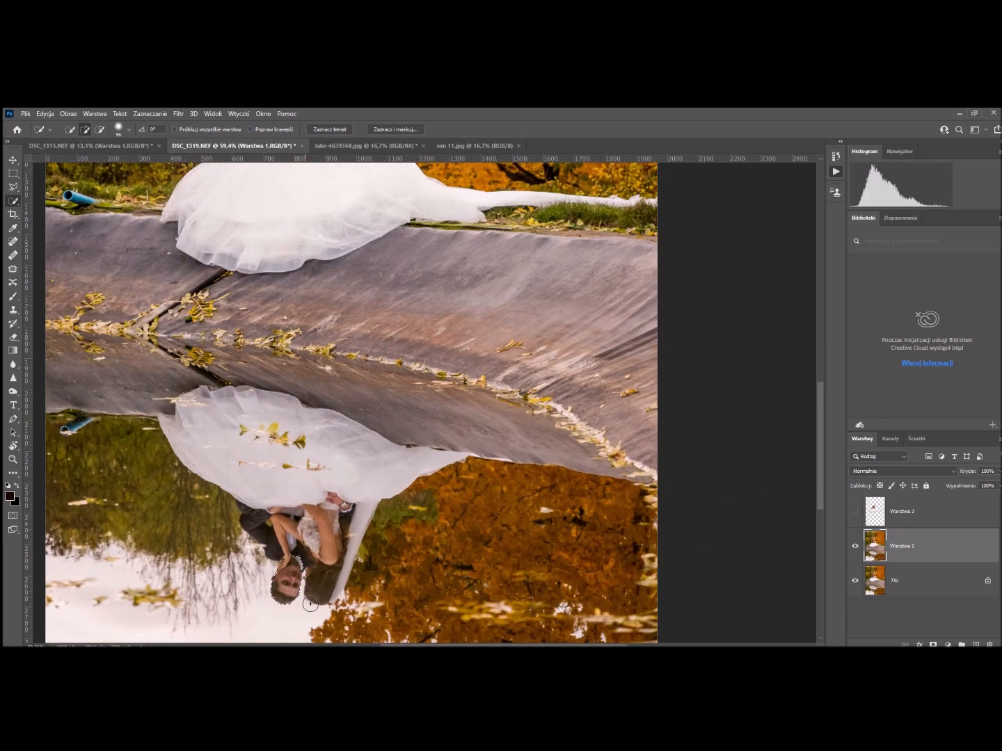
Add the bride, veil, dress and groom's suit in the water reflection to the selection, using a smaller brush.
scroll(316, 587, "up", 1)
key("bracketleft")
key("bracketleft")
left_click_drag(324, 549, 336, 588)
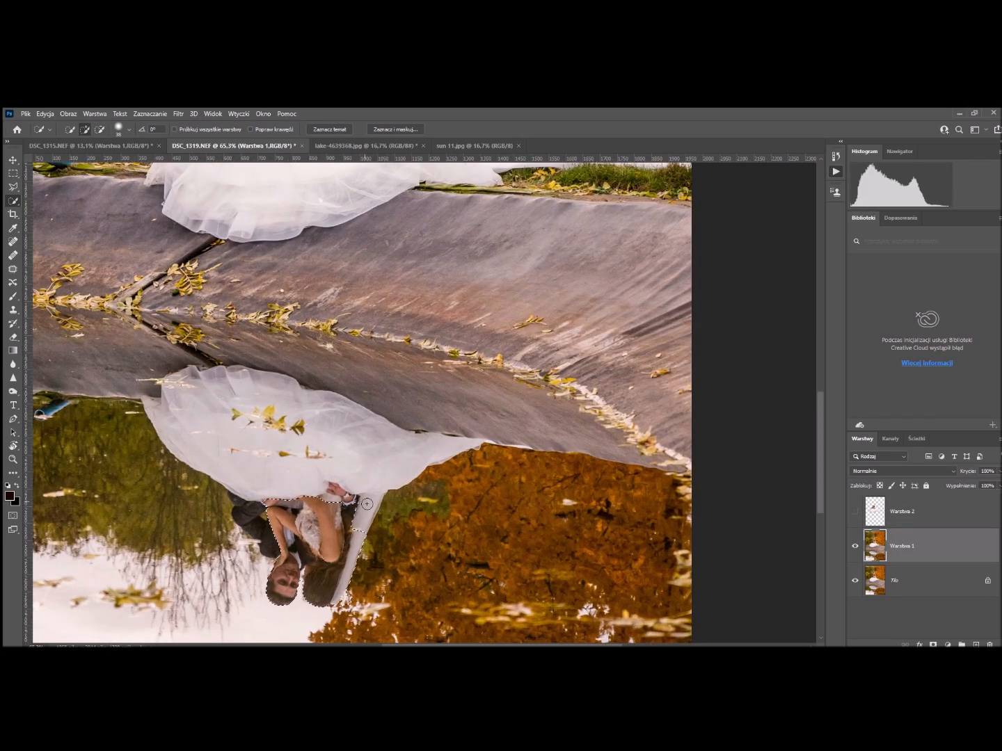
left_click_drag(366, 506, 334, 449)
scroll(278, 563, "up", 6)
key("bracketleft")
mouse_move(240, 480)
left_mouse_down()
mouse_move(278, 542)
mouse_move(217, 523)
mouse_move(238, 538)
mouse_move(245, 501)
left_mouse_up()
scroll(239, 517, "up", 3)
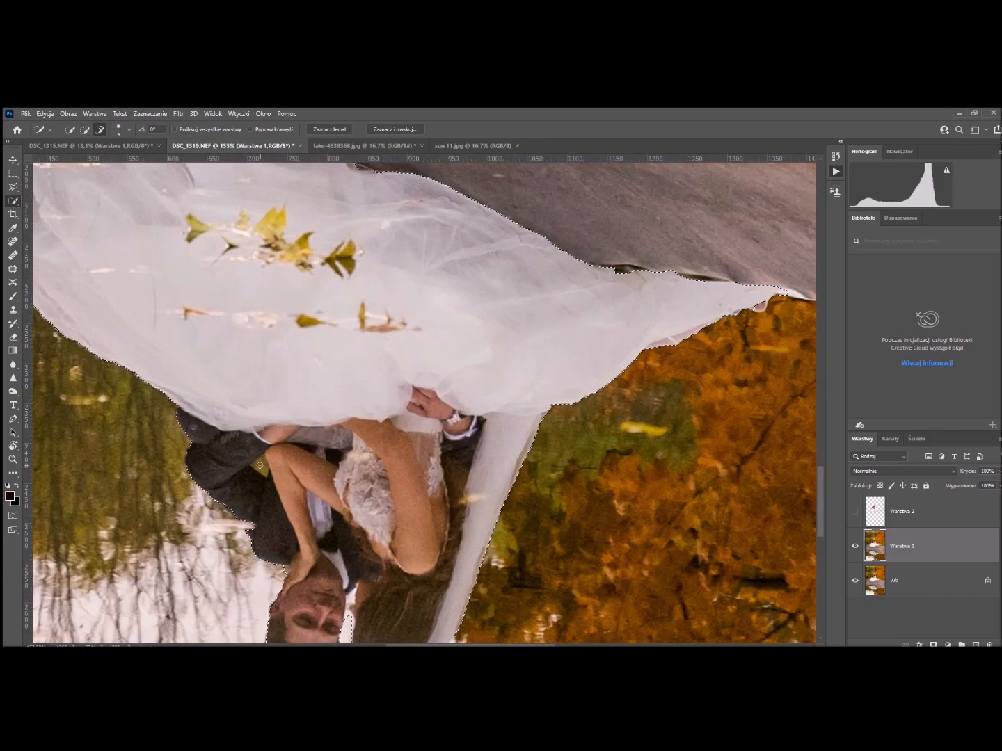
Refine the selection around the reflected heads and veil tip and copy the reflection to a new layer.
scroll(343, 515, "down", 2)
scroll(342, 515, "down", 3)
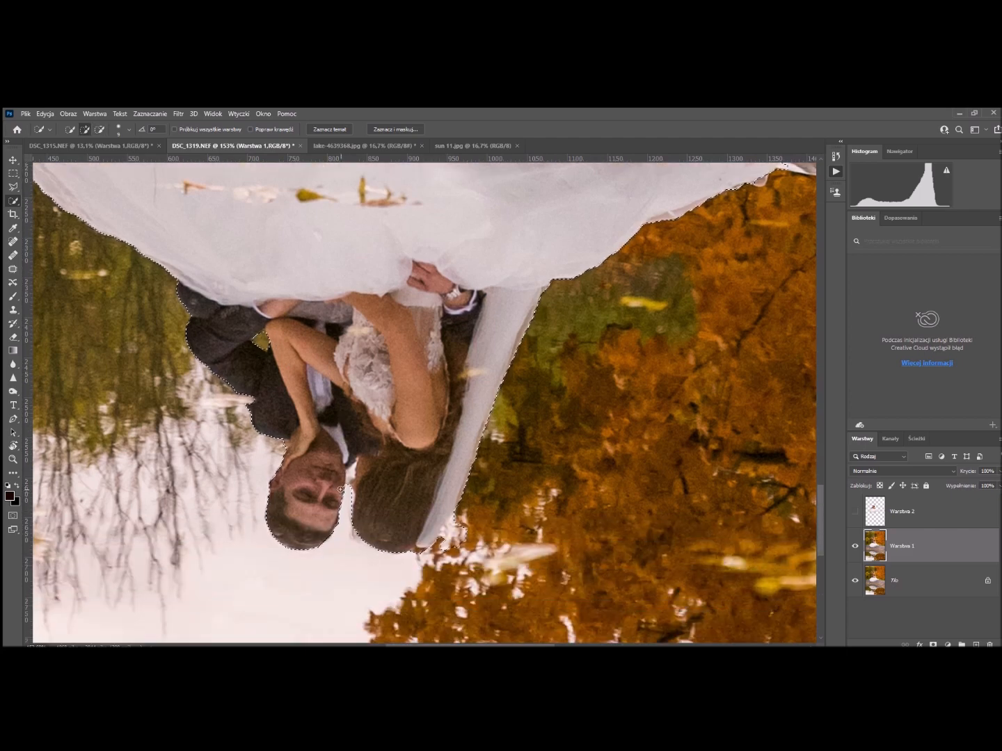
mouse_move(462, 527)
left_mouse_down()
mouse_move(460, 541)
mouse_move(443, 550)
left_mouse_up()
scroll(442, 550, "down", 1)
scroll(376, 419, "down", 1)
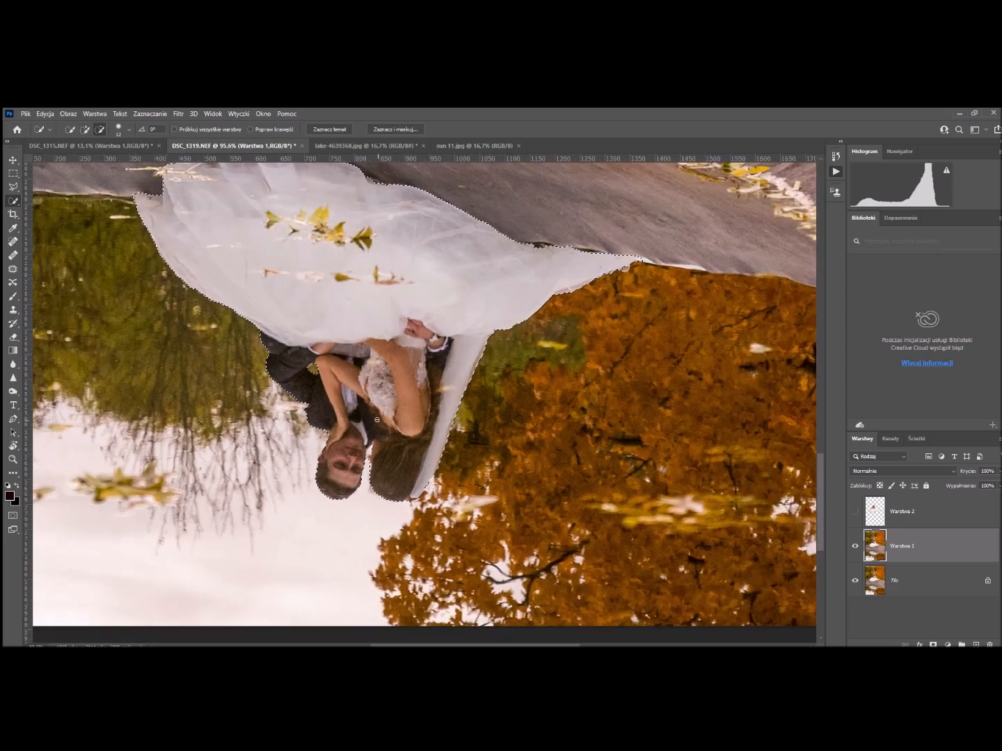
scroll(377, 420, "down", 2)
key("ctrl+j")
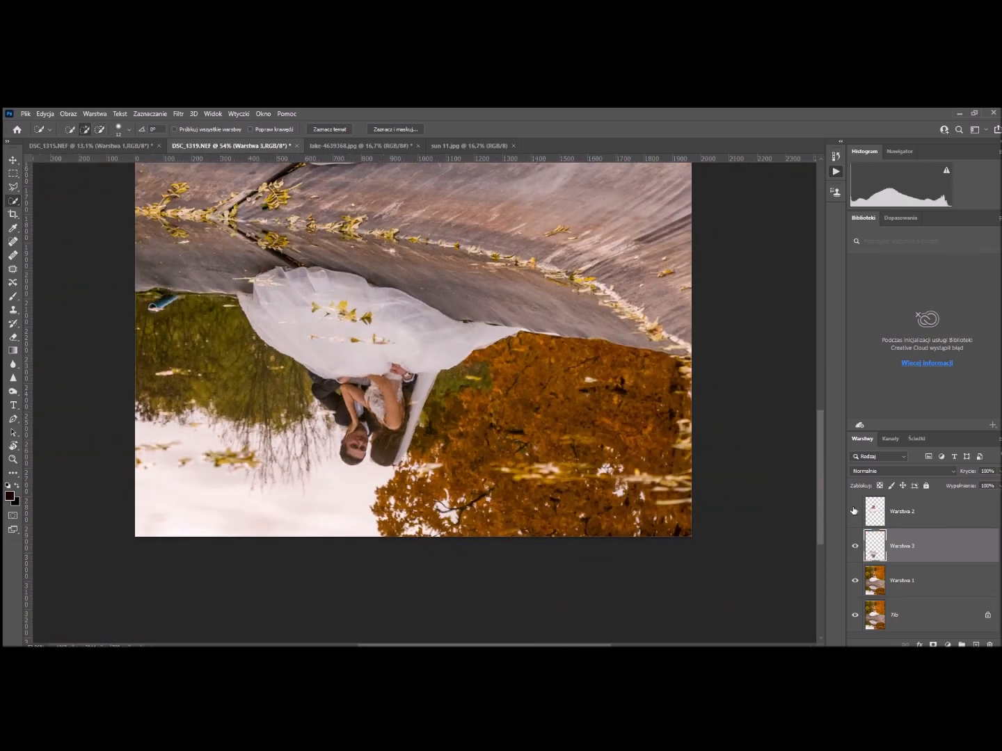
Show the couple cutout layer and rename it "Góra", and rename the reflection layer "dół".
double_click(900, 511)
key("Return")
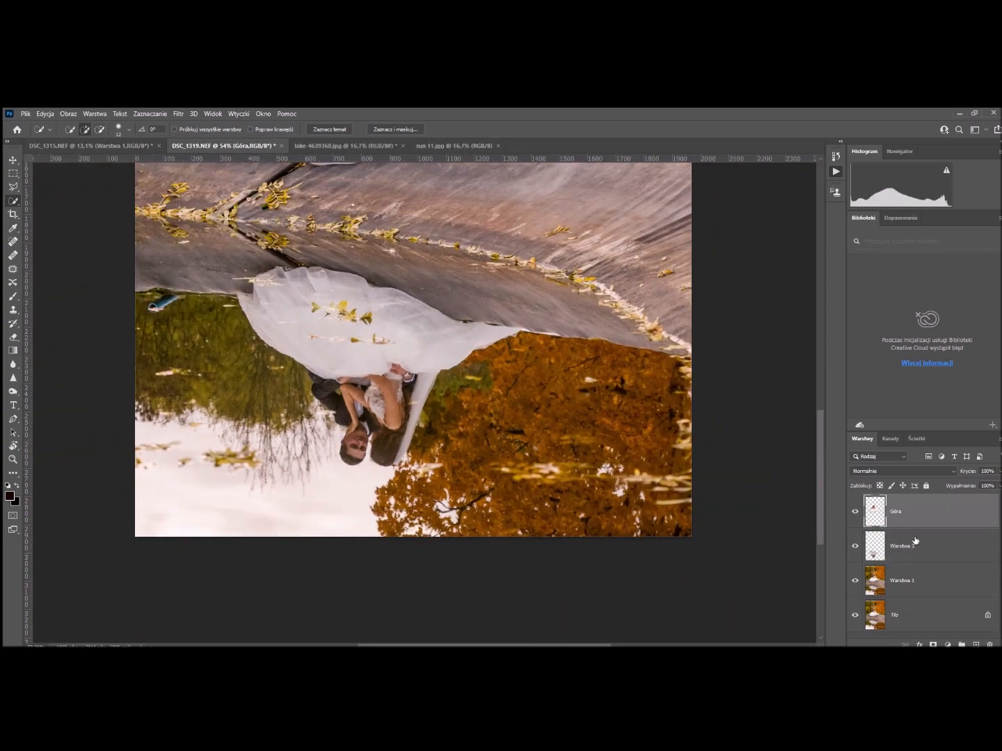
double_click(905, 547)
key("Return")
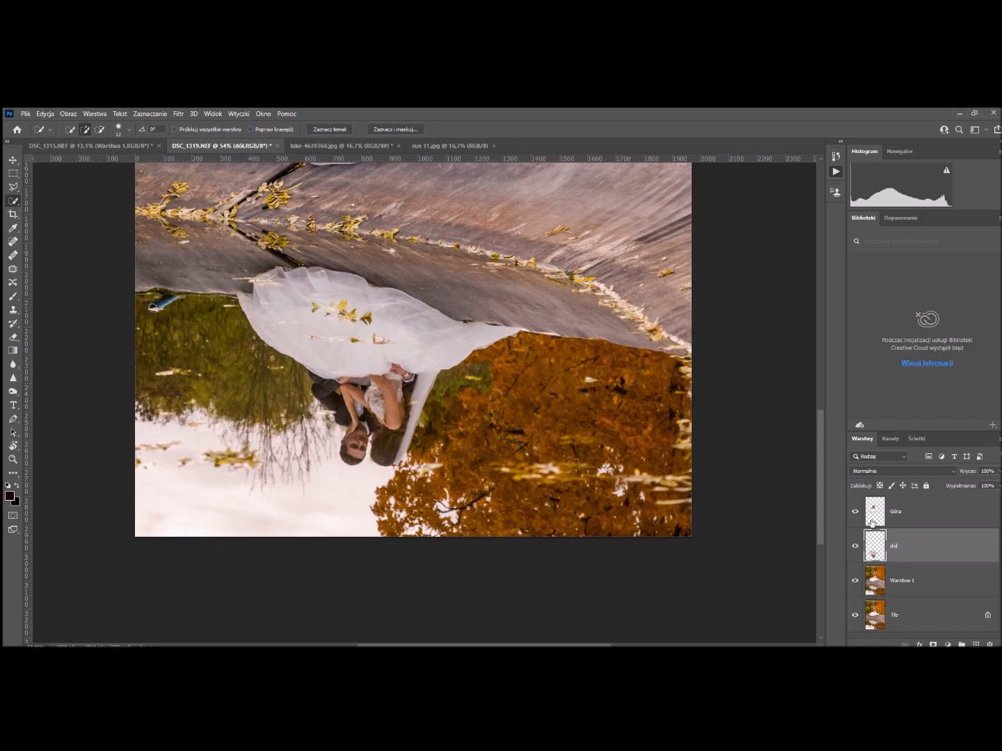
Bring the lake image with the wooden jetty into the wedding photo as a layer directly above Warstwa 1.
left_click(924, 589)
scroll(352, 379, "down", 3)
scroll(352, 379, "up", 6)
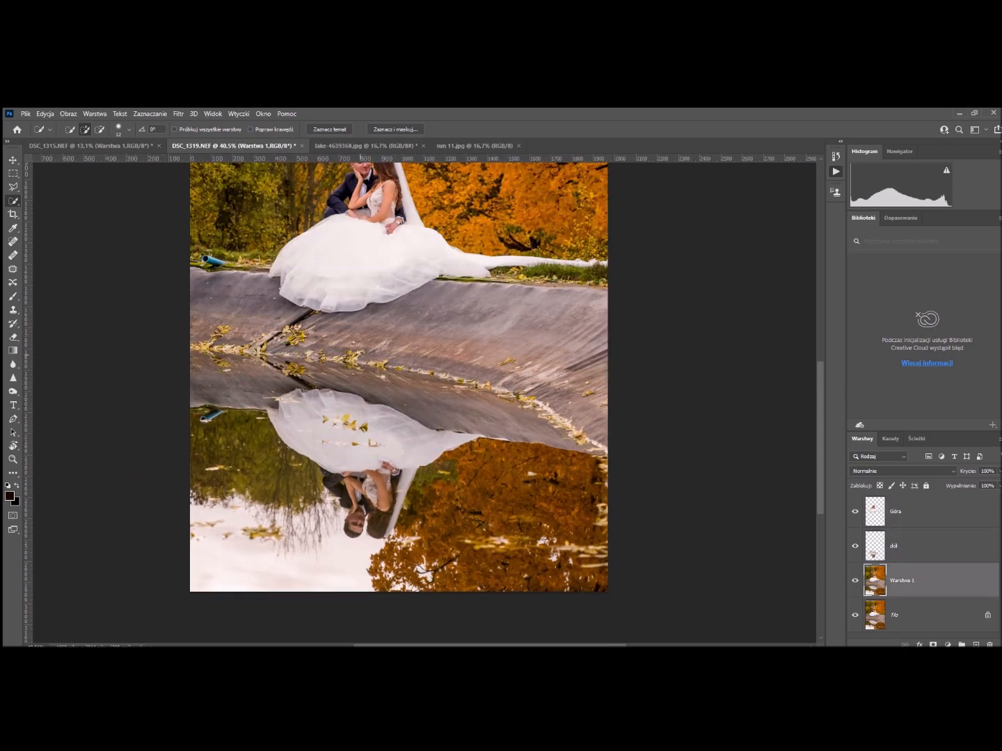
scroll(352, 369, "down", 1)
scroll(322, 355, "up", 4)
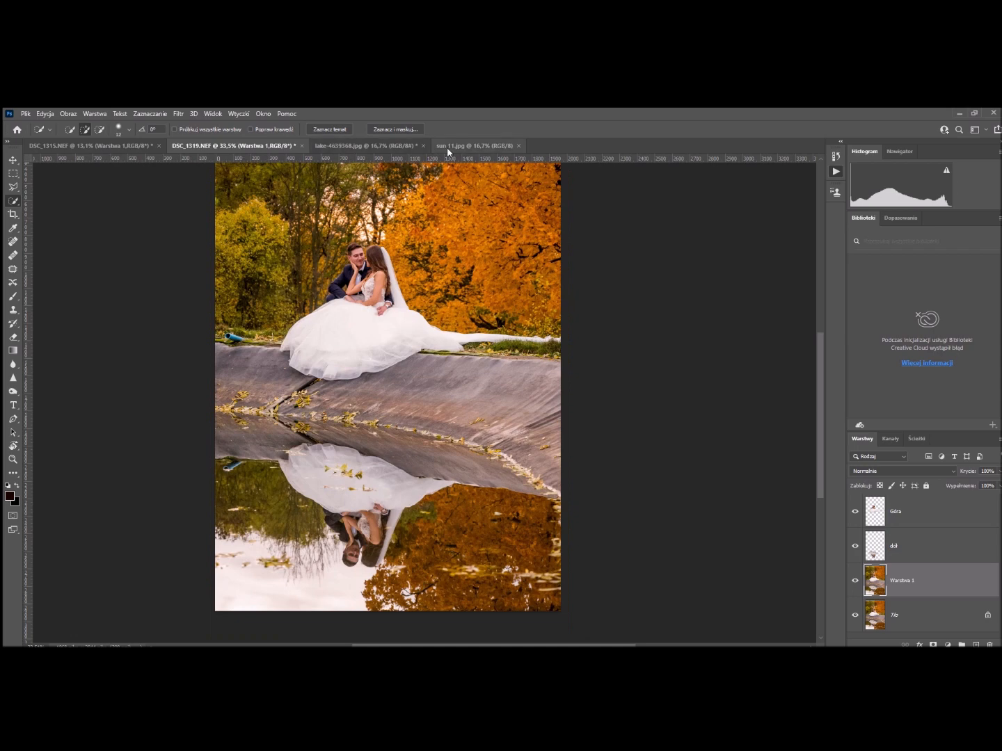
left_click(446, 147)
left_click(405, 147)
key("v")
left_click_drag(425, 418, 397, 387)
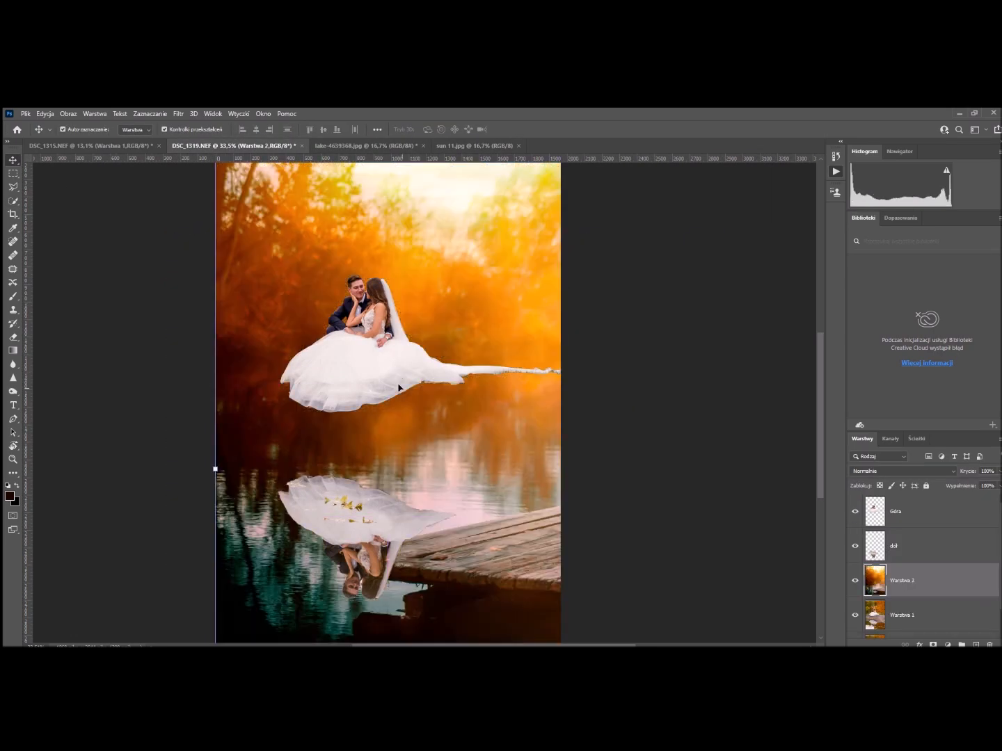
Scale the lake background down to about 81% and position its jetty beneath the couple.
scroll(460, 479, "down", 3)
left_click_drag(459, 479, 369, 405)
scroll(372, 401, "down", 3)
left_click_drag(576, 255, 512, 298)
left_click_drag(388, 400, 402, 387)
scroll(401, 389, "up", 2)
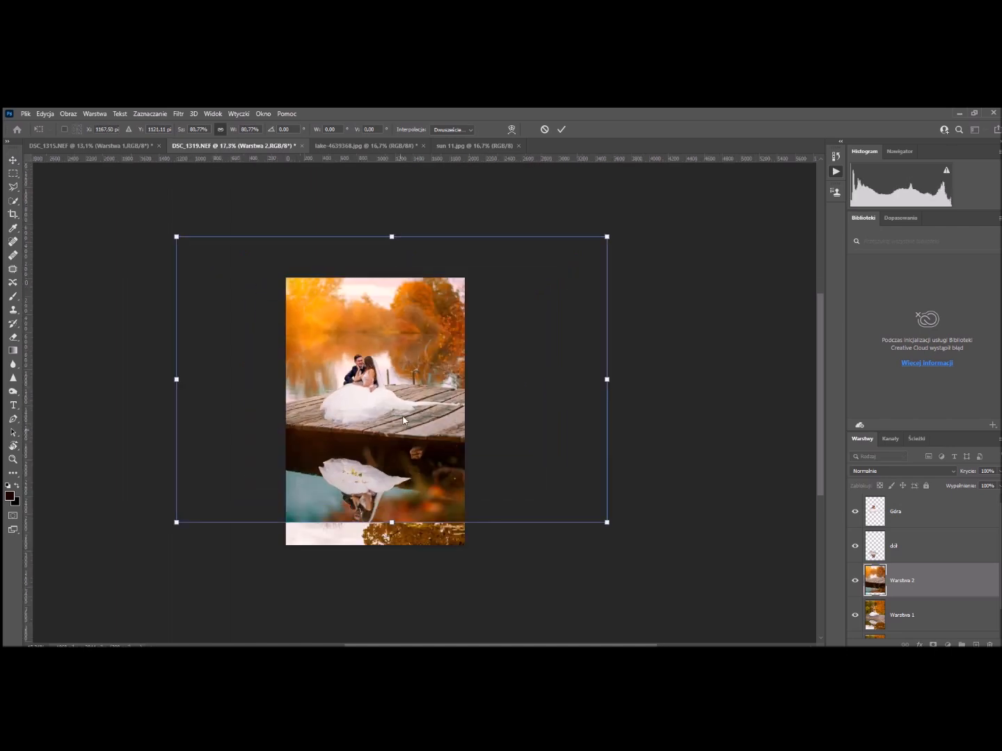
Enlarge the lake background to about 86% width, stretch it slightly in height and realign the jetty under the couple.
left_click_drag(606, 523, 636, 539)
scroll(393, 421, "up", 2)
mouse_move(442, 538)
left_mouse_down()
mouse_move(462, 503)
mouse_move(441, 547)
left_mouse_up()
left_click_drag(443, 439, 408, 430)
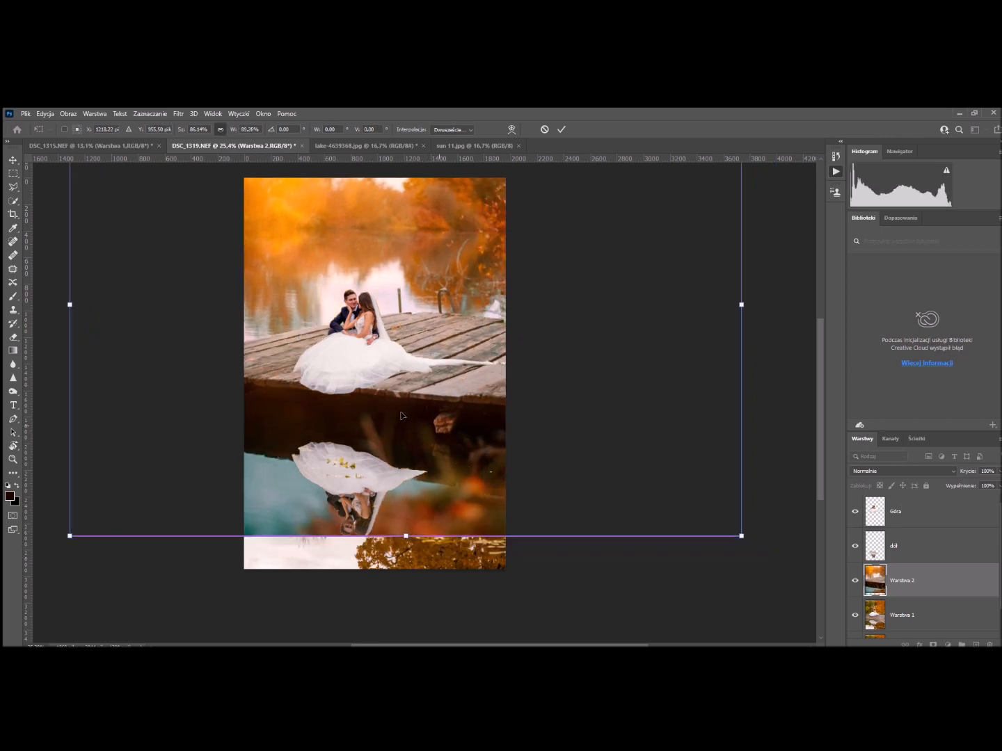
Reduce the lake background to about 71% width and reposition it so the couple sits on the jetty.
scroll(409, 431, "down", 3)
scroll(392, 409, "up", 3)
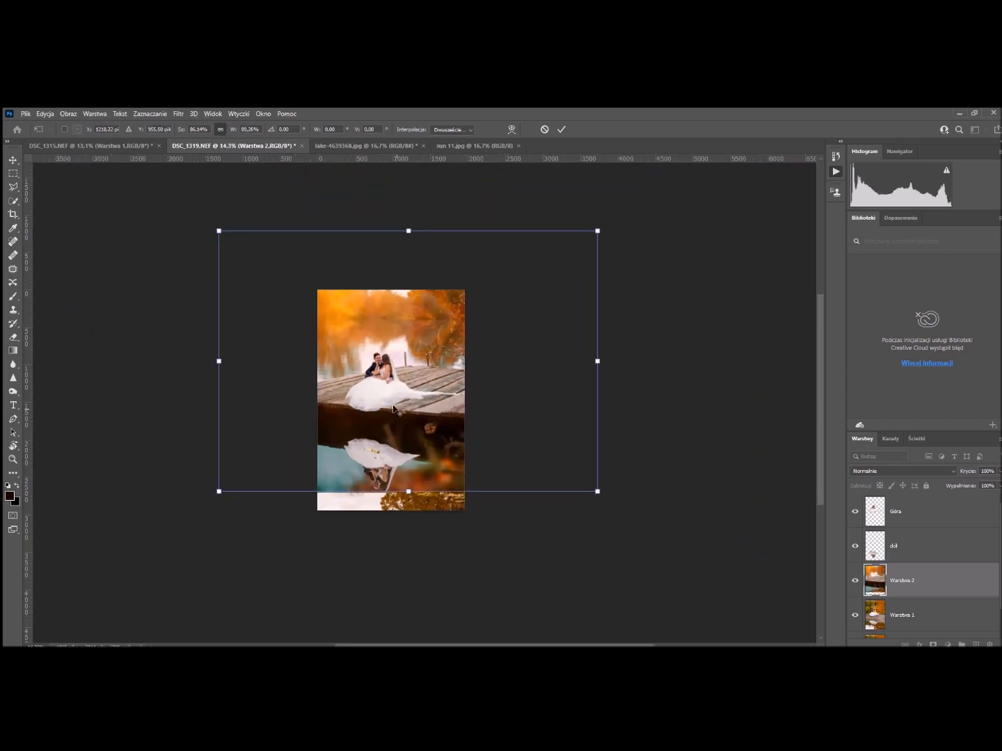
left_click_drag(642, 193, 560, 248)
left_click_drag(411, 431, 435, 395)
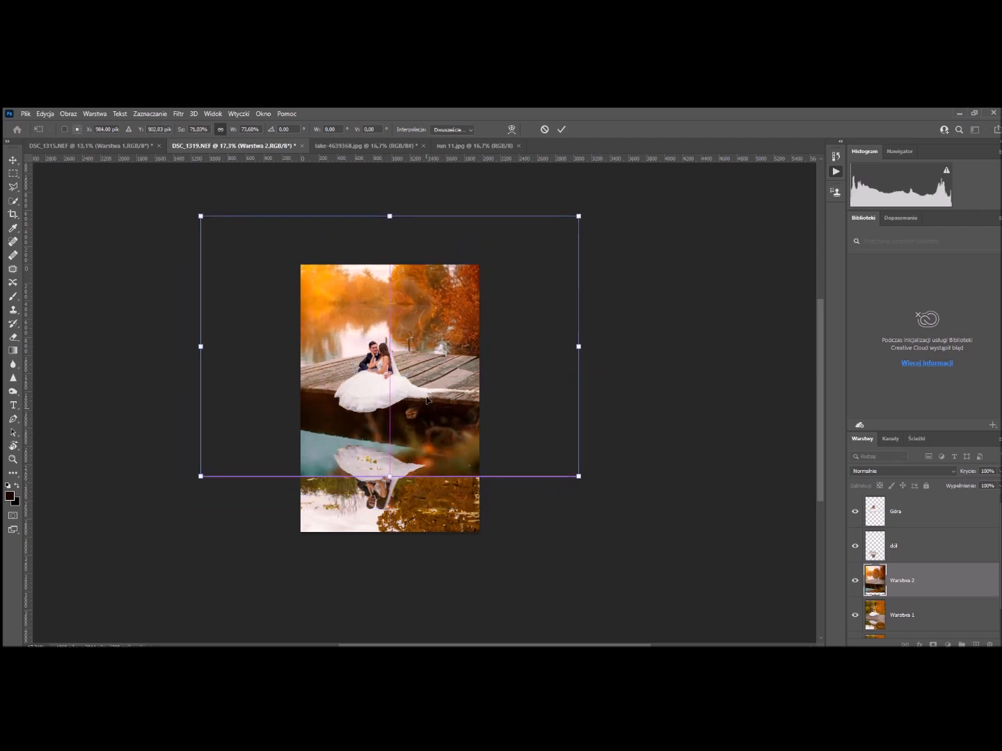
scroll(404, 404, "up", 2)
left_click_drag(469, 360, 463, 371)
scroll(390, 386, "down", 1)
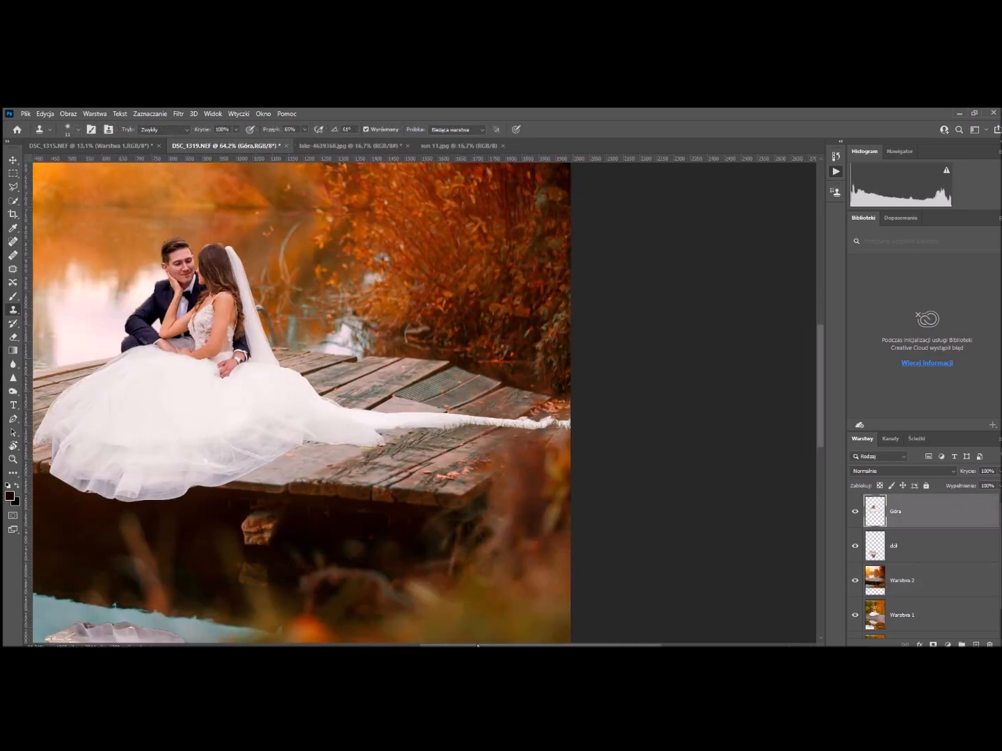
On the Góra layer, use the Clone Stamp at 100% flow to cover the first grass blades on the train with clean fabric.
scroll(409, 431, "up", 3)
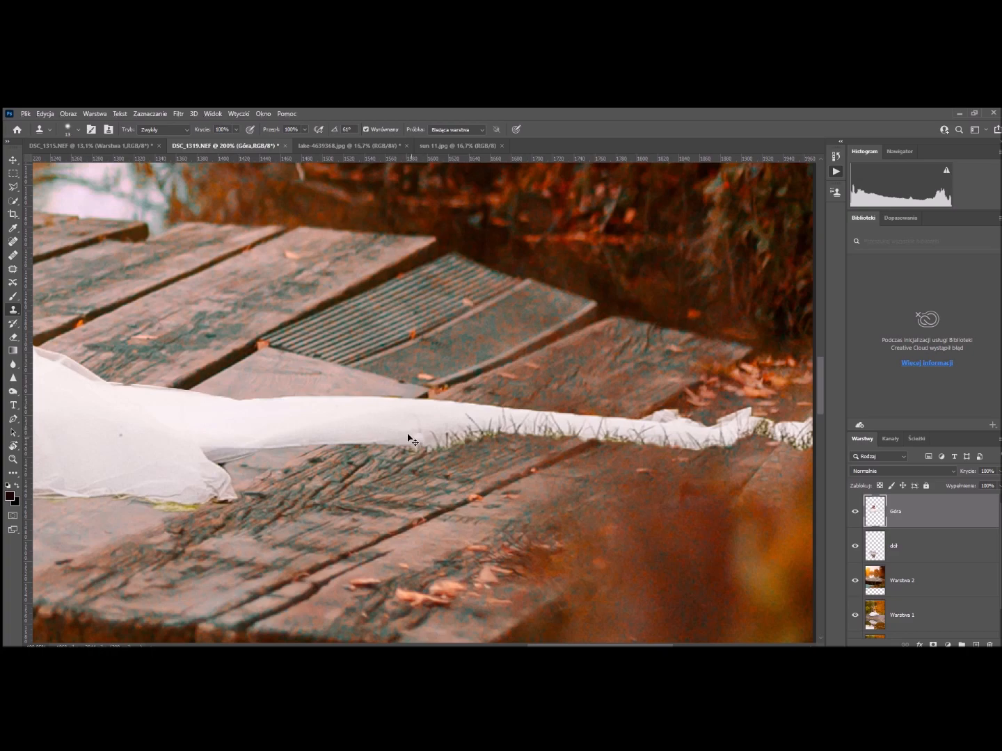
scroll(409, 441, "up", 2)
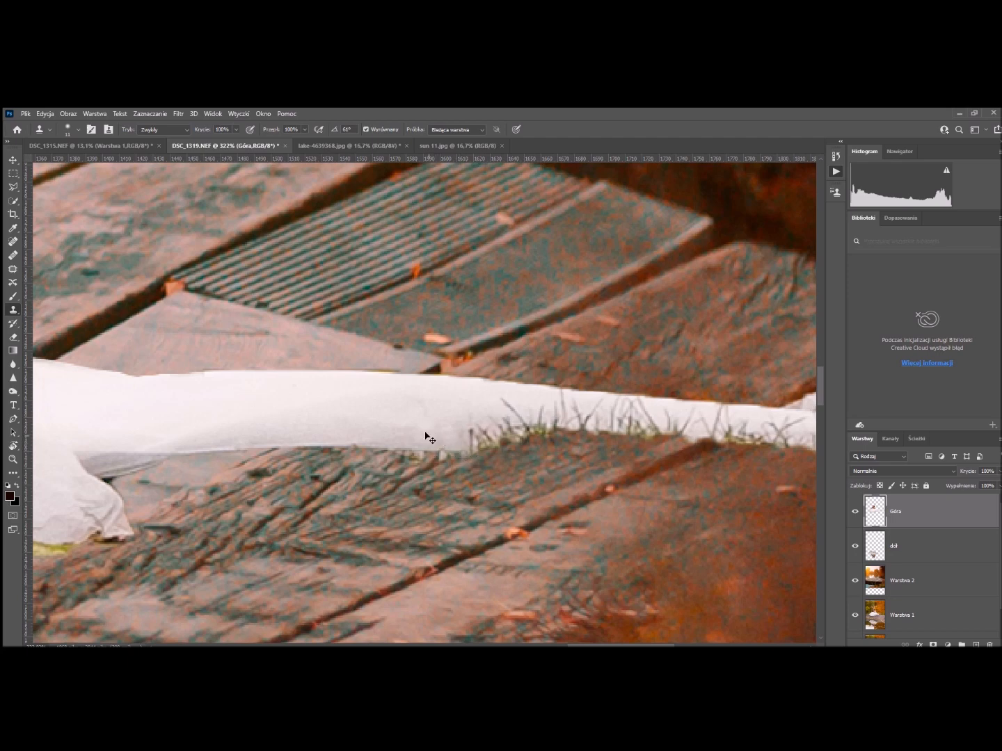
left_click(512, 413, "alt")
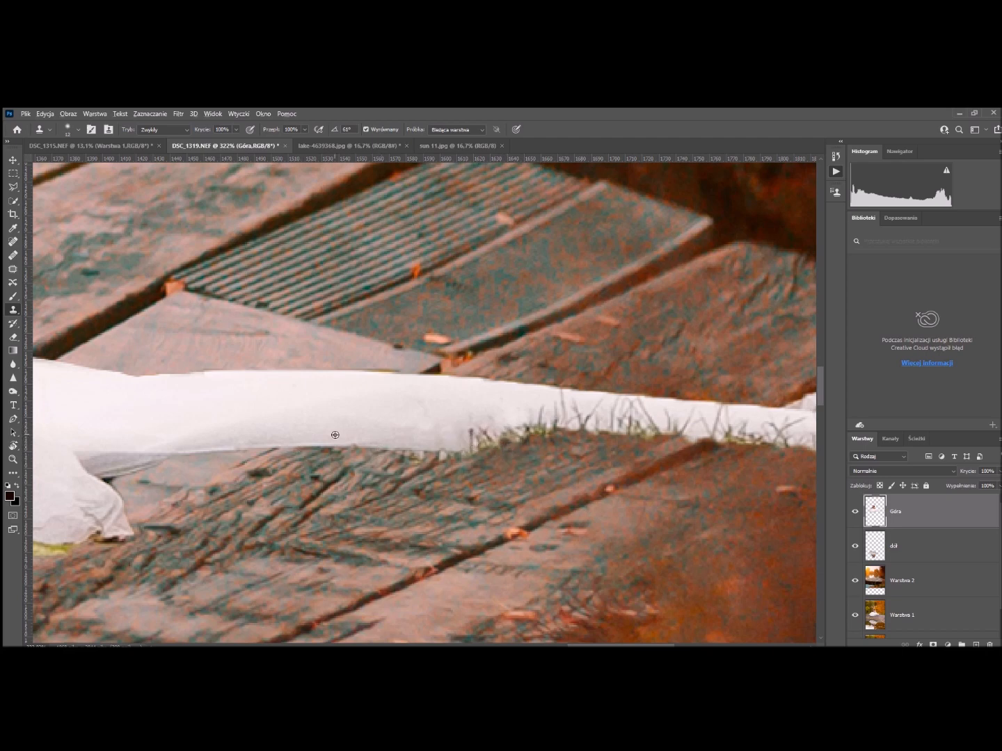
left_click(444, 433, "alt")
left_click_drag(463, 436, 480, 432)
left_click(461, 419, "alt")
left_click(387, 431, "alt")
mouse_move(416, 438)
left_mouse_down()
mouse_move(485, 444)
mouse_move(506, 424)
mouse_move(508, 435)
mouse_move(466, 423)
mouse_move(473, 430)
mouse_move(478, 414)
mouse_move(536, 428)
mouse_move(496, 444)
mouse_move(522, 416)
mouse_move(550, 421)
mouse_move(554, 406)
mouse_move(576, 418)
left_mouse_up()
Clone clean white fabric over the grass along the lower edge of the train's middle section.
left_click(480, 413, "alt")
right_click(498, 422, "alt")
left_click(499, 422, "alt")
left_click(502, 404, "alt")
mouse_move(555, 420)
left_mouse_down()
mouse_move(530, 427)
mouse_move(642, 416)
mouse_move(654, 427)
mouse_move(601, 426)
left_mouse_up()
right_click(536, 413, "alt")
left_click(536, 413, "alt")
left_click(556, 403, "alt")
left_click(544, 404, "alt")
left_click_drag(674, 426, 697, 420)
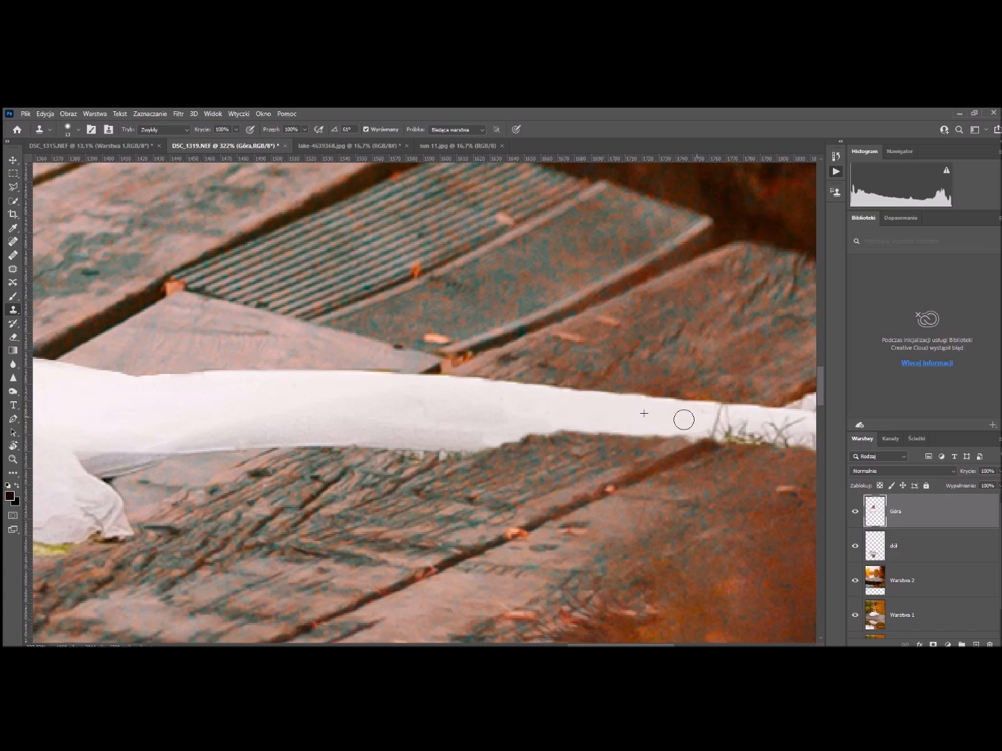
Continue cloning fabric over the grass towards the train's far end, undoing a misplaced stamp and adjusting the brush size.
left_click_drag(579, 645, 624, 645)
key("bracketleft")
left_click_drag(391, 425, 378, 429)
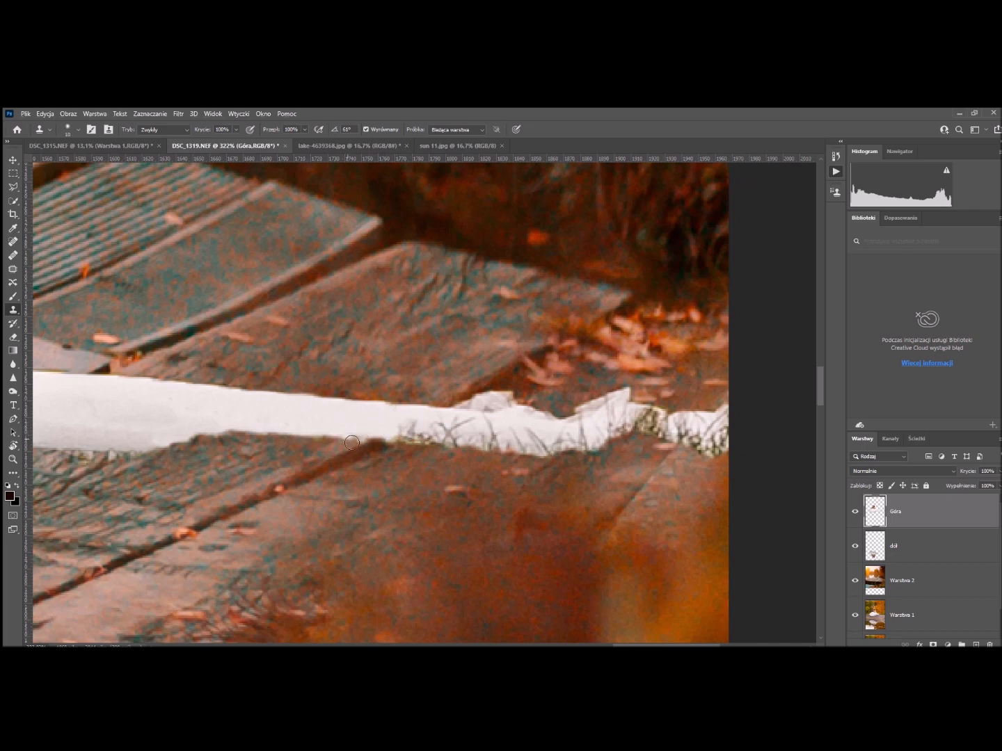
left_click_drag(395, 433, 412, 427)
mouse_move(459, 425)
left_mouse_down()
mouse_move(414, 419)
mouse_move(432, 437)
mouse_move(420, 437)
mouse_move(436, 444)
mouse_move(412, 429)
mouse_move(454, 442)
mouse_move(429, 451)
mouse_move(521, 455)
mouse_move(529, 436)
mouse_move(551, 454)
mouse_move(550, 444)
mouse_move(598, 453)
mouse_move(581, 440)
mouse_move(618, 419)
left_mouse_up()
left_click(419, 429, "alt")
left_click(431, 443, "alt")
key("ctrl+z")
left_click(429, 434, "alt")
key("bracketright")
left_click(587, 431, "alt")
scroll(506, 523, "right", 3)
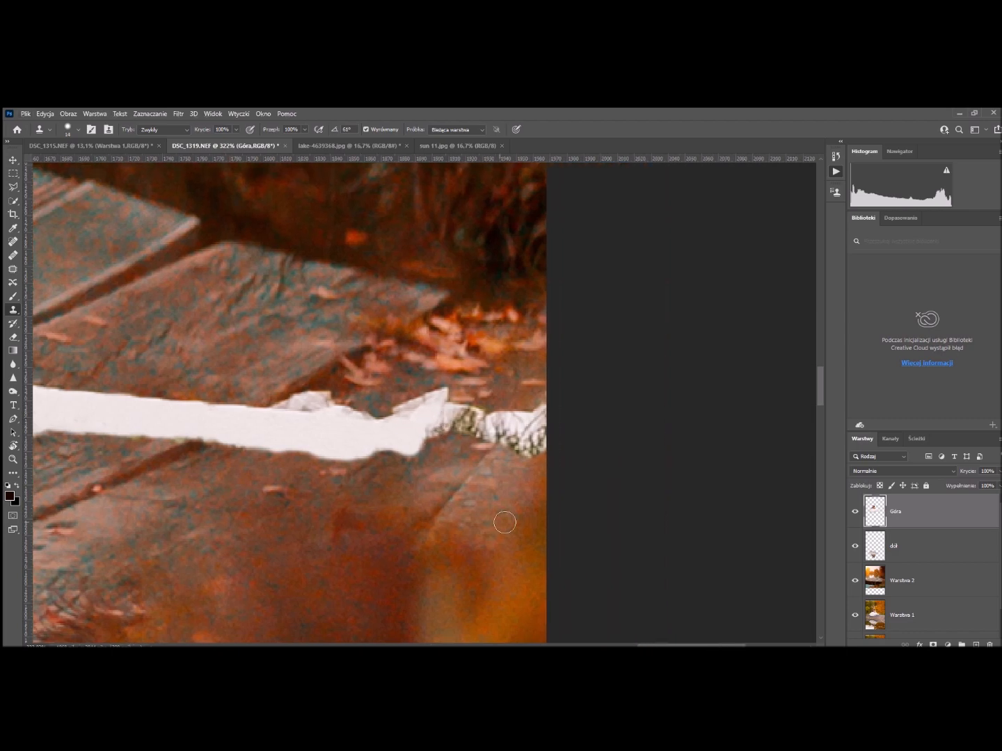
Clone white fabric over the remaining grass at the train's tip by the photo's edge.
mouse_move(524, 436)
left_mouse_down()
mouse_move(552, 440)
mouse_move(522, 422)
mouse_move(542, 420)
mouse_move(530, 423)
mouse_move(541, 442)
mouse_move(534, 453)
mouse_move(527, 433)
mouse_move(464, 425)
left_mouse_up()
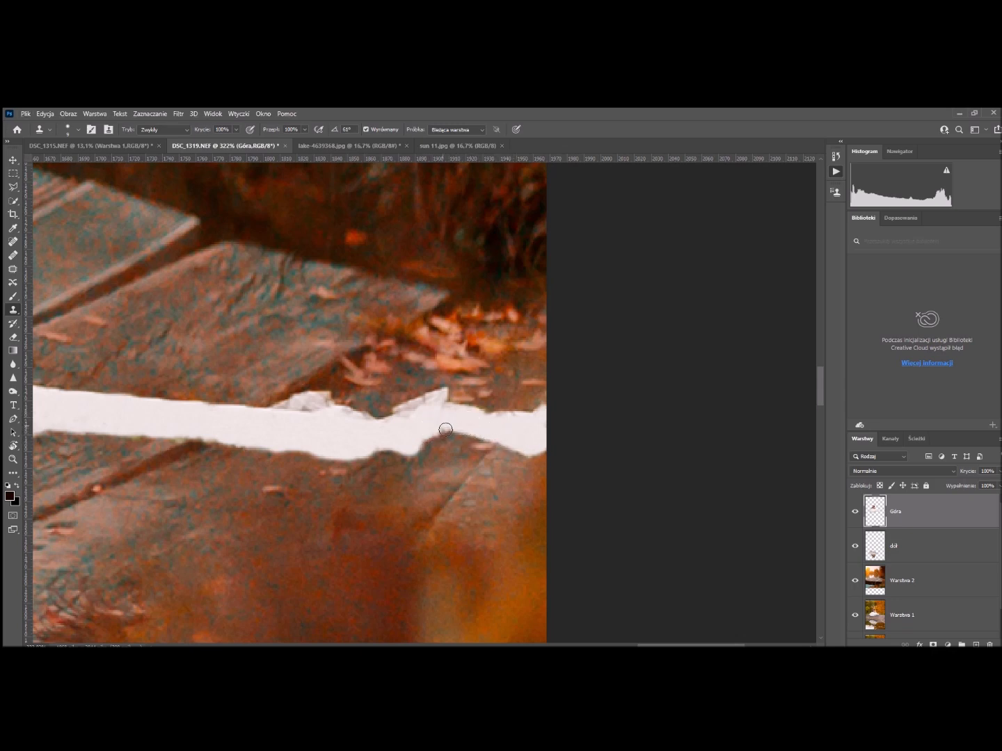
scroll(405, 521, "down", 8)
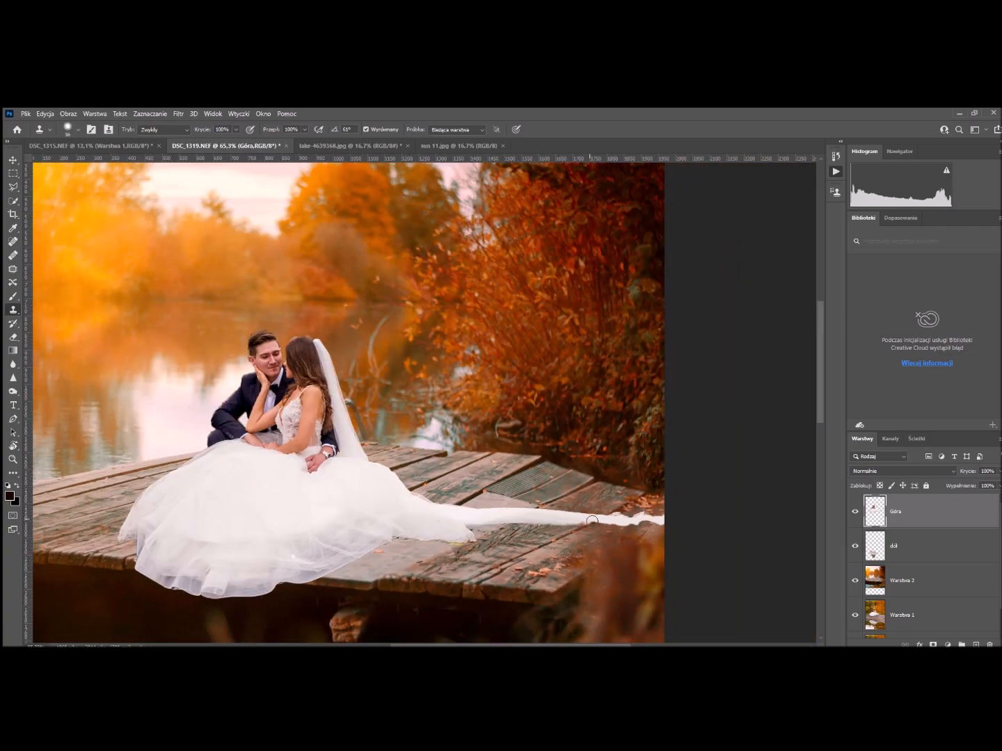
scroll(489, 581, "down", 3)
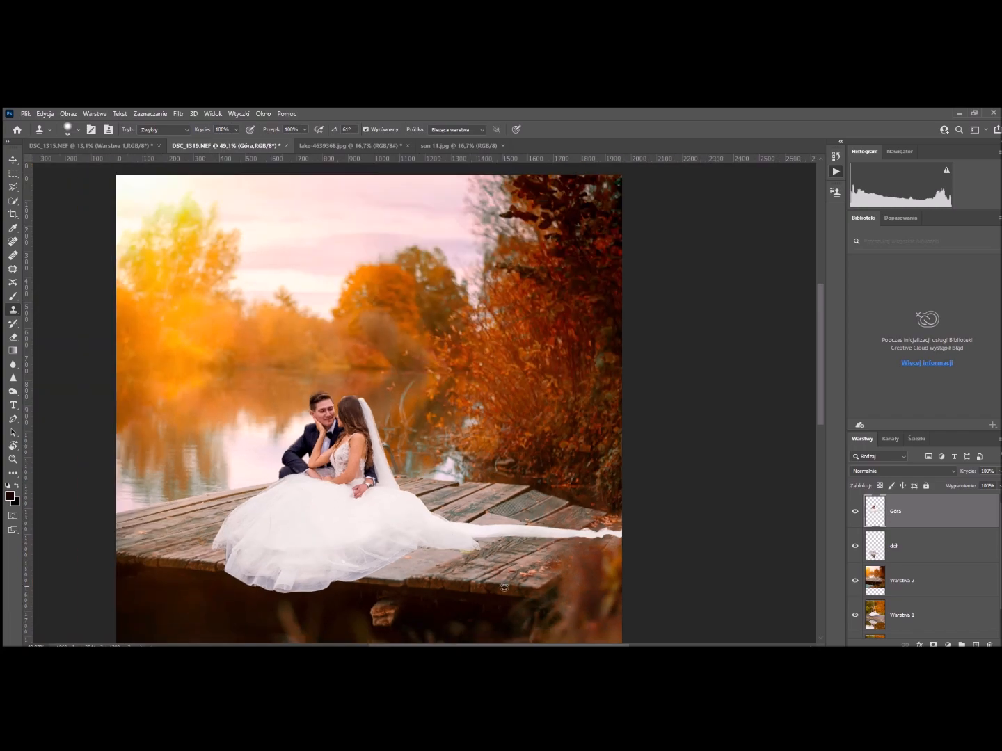
Examine the edges of the groom's and bride's hair and shoulders for leftover fringing.
scroll(472, 487, "left", 2)
scroll(451, 412, "up", 9)
scroll(375, 393, "up", 6)
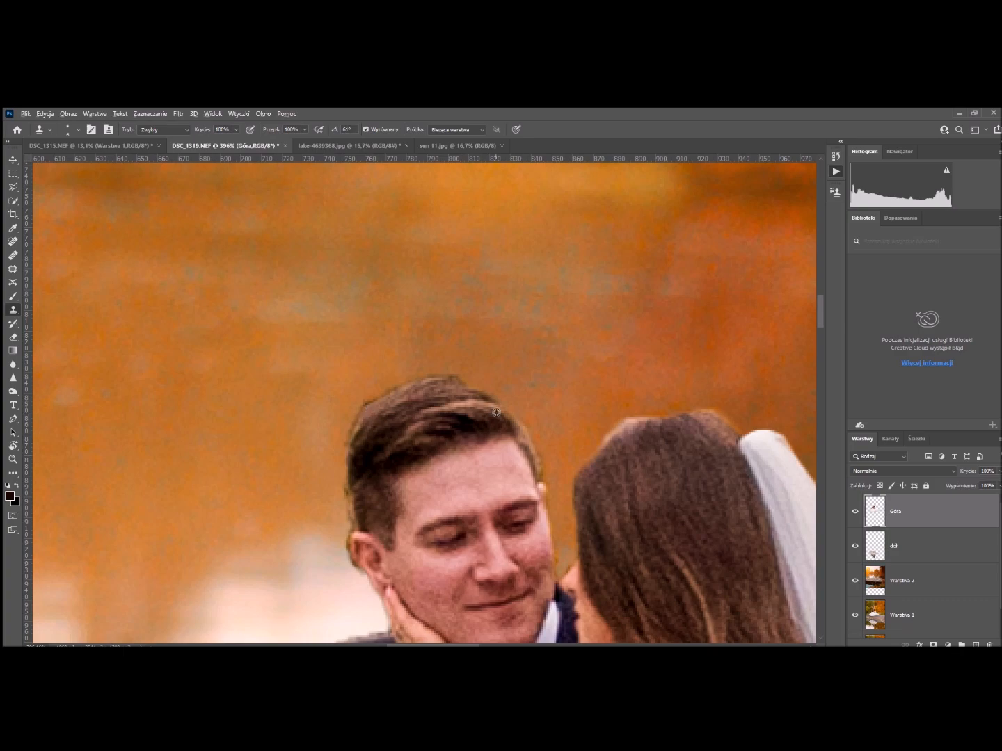
scroll(530, 425, "down", 1)
scroll(487, 472, "down", 4)
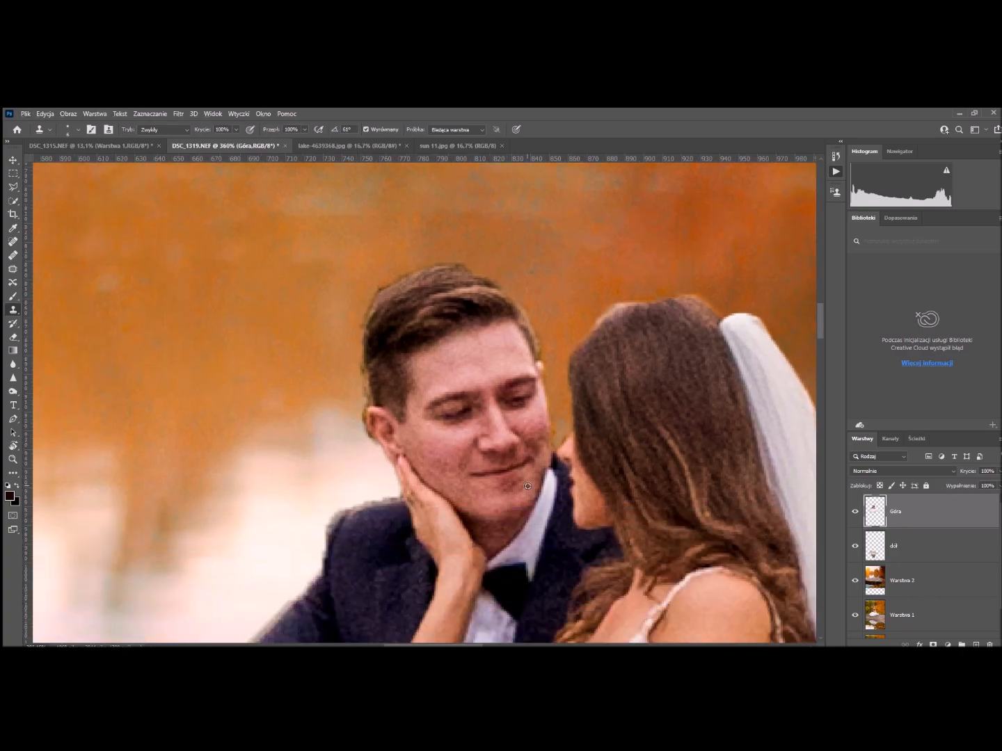
scroll(528, 485, "down", 8)
scroll(561, 399, "up", 10)
Undo the last clone strokes and try cloning hair over the light fringe on top of the bride's head.
key("ctrl+z")
key("ctrl+z")
key("ctrl+z")
left_click(547, 422, "alt")
key("bracketright")
key("bracketright")
key("bracketright")
mouse_move(554, 394)
left_mouse_down()
mouse_move(524, 431)
mouse_move(521, 414)
mouse_move(509, 460)
mouse_move(585, 408)
mouse_move(578, 396)
mouse_move(586, 442)
mouse_move(571, 401)
mouse_move(566, 455)
mouse_move(568, 416)
mouse_move(567, 447)
mouse_move(595, 419)
mouse_move(579, 395)
mouse_move(588, 391)
mouse_move(588, 418)
mouse_move(546, 390)
left_mouse_up()
left_click(569, 417, "alt")
left_click(601, 405, "alt")
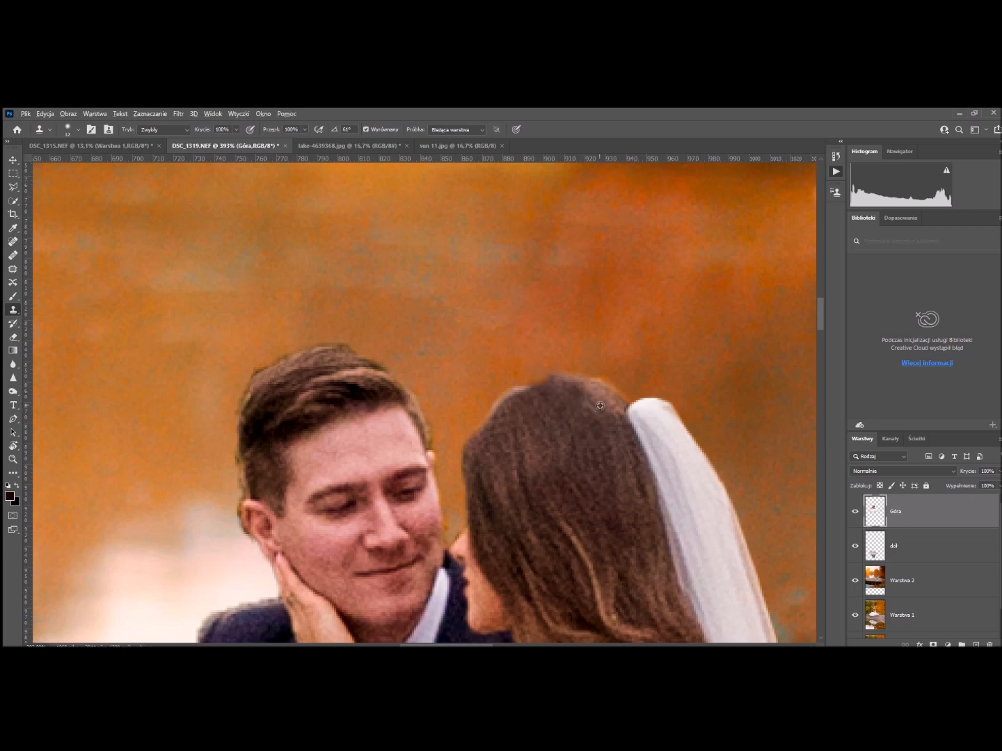
left_click(566, 410, "alt")
key("]")
left_click_drag(558, 402, 552, 398)
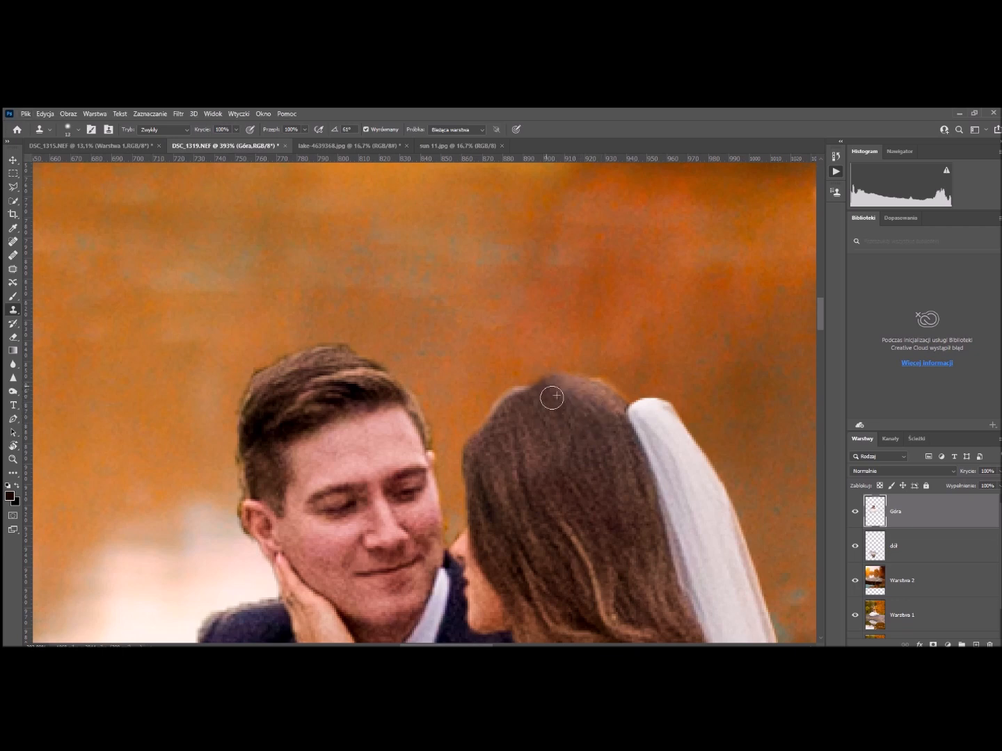
key("ctrl+z")
Examine the groom's outline up close and the whole couple against the autumn background.
scroll(539, 470, "down", 8)
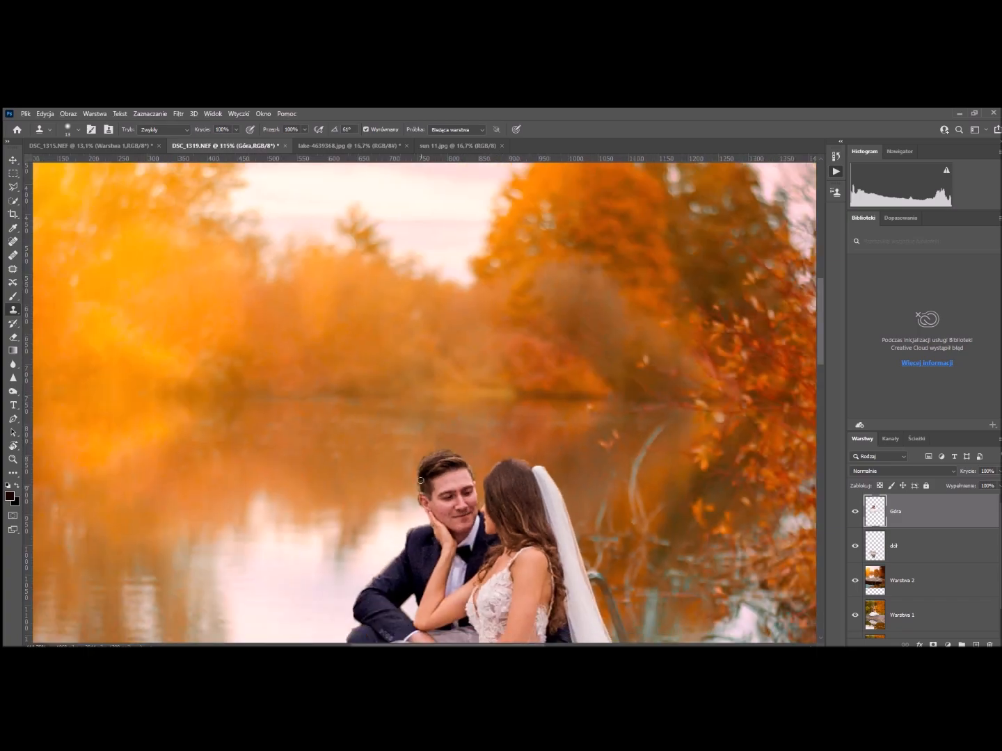
scroll(423, 522, "up", 5)
scroll(423, 525, "down", 1)
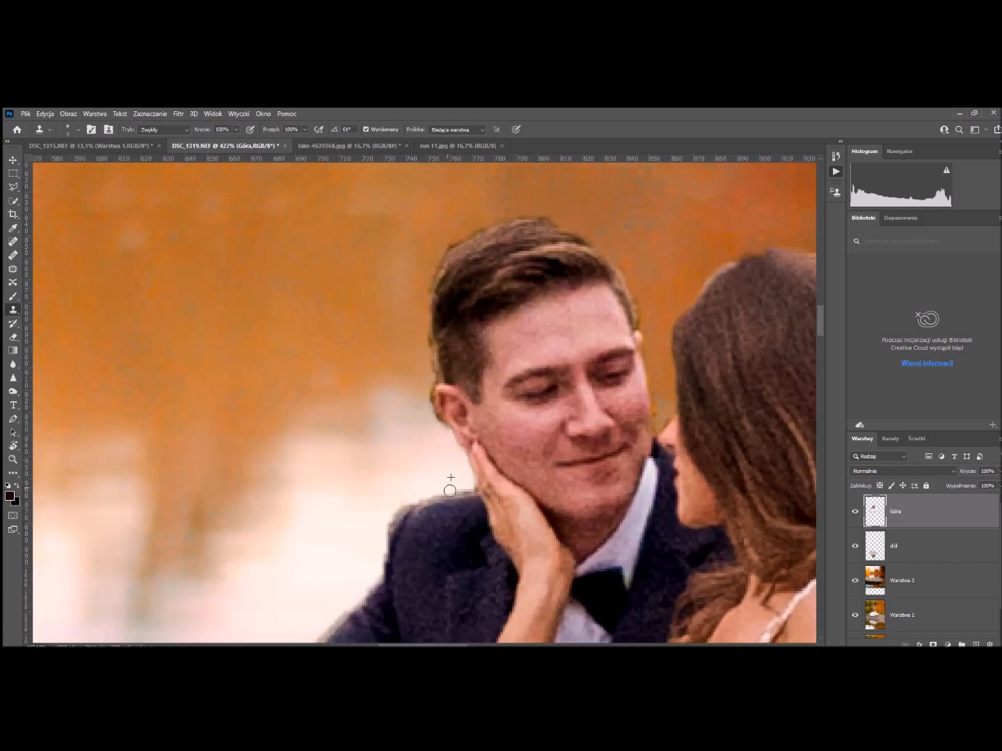
scroll(415, 521, "down", 8)
scroll(361, 542, "down", 1)
scroll(357, 548, "down", 2)
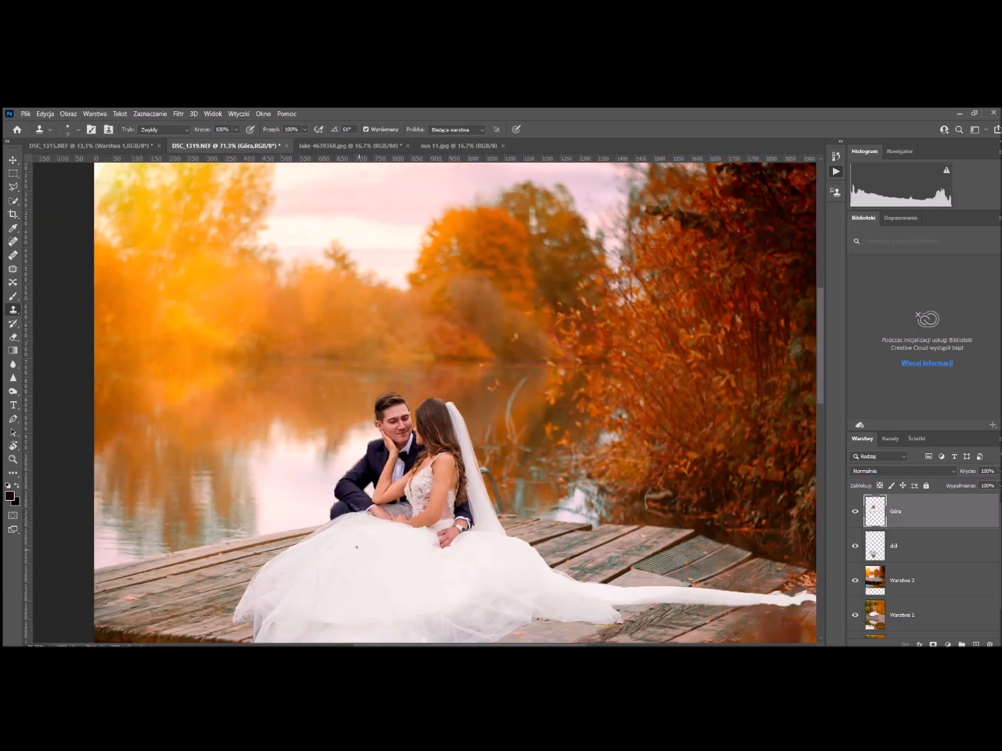
scroll(356, 548, "down", 3)
scroll(314, 514, "down", 2)
scroll(397, 463, "up", 1)
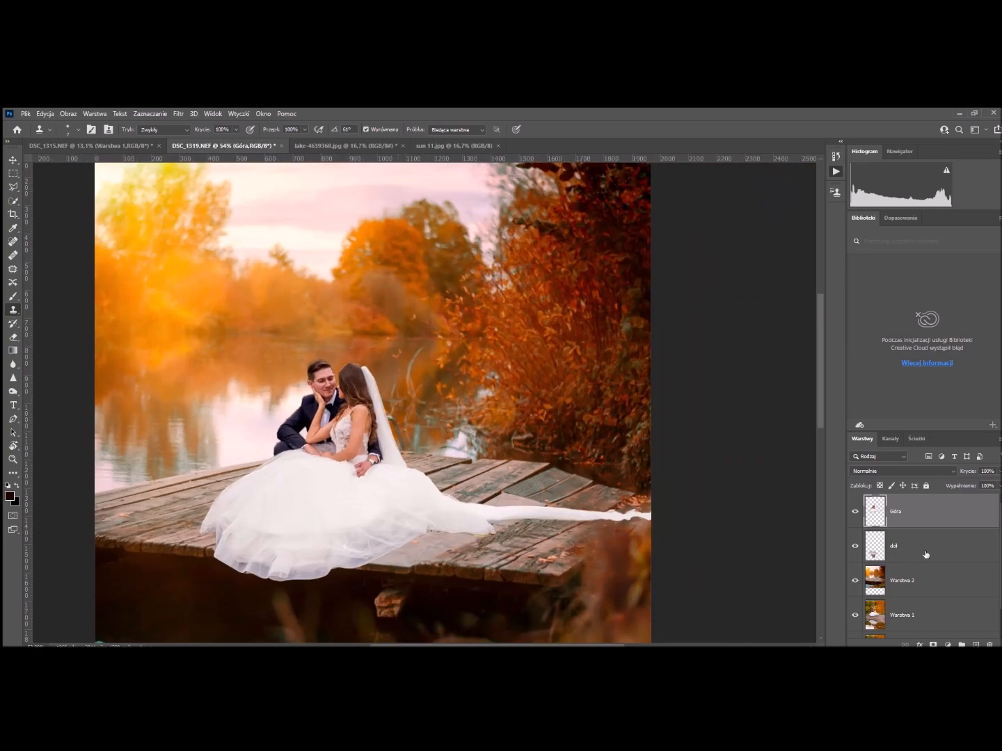
Compare the picture with and without Warstwa 2 and inspect the border between the background and the reflection.
left_click(858, 582)
left_click(859, 583)
left_click(857, 583)
left_click(857, 582)
scroll(306, 487, "down", 2)
scroll(279, 486, "down", 6)
scroll(313, 487, "up", 7)
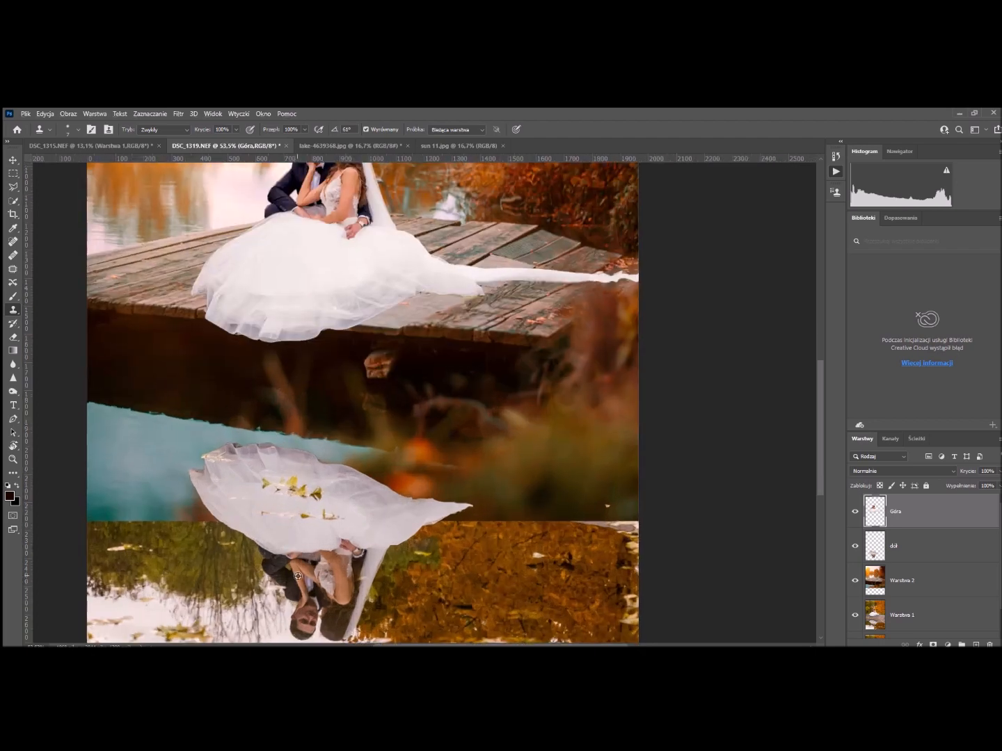
scroll(307, 509, "down", 2)
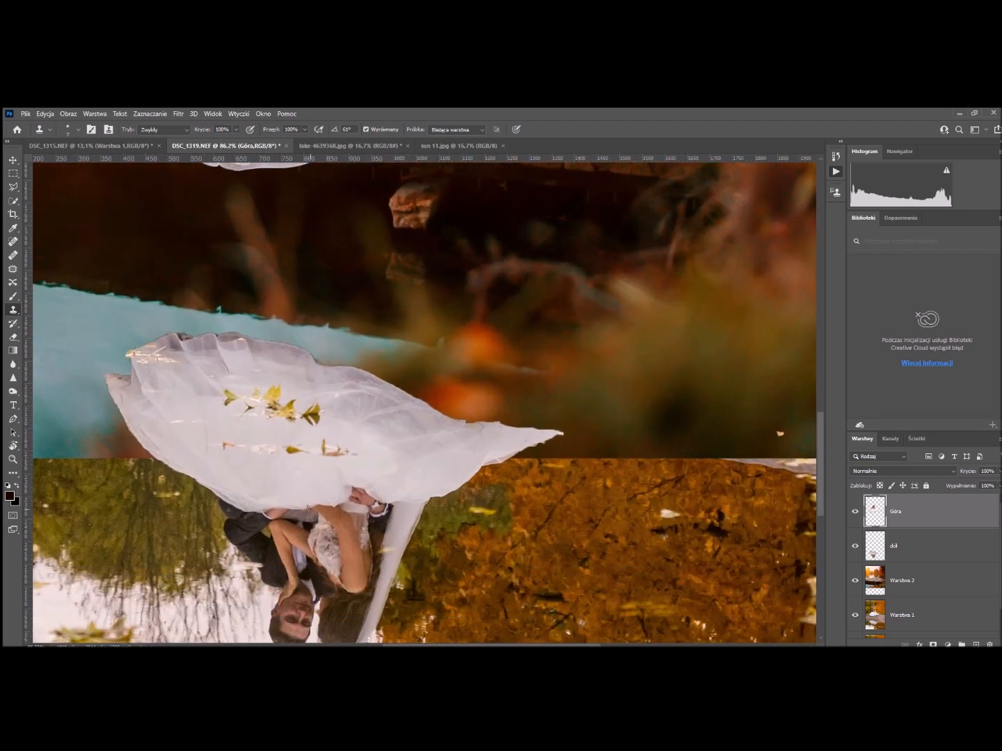
scroll(307, 509, "down", 1)
Toggle the dół reflection layer to compare, then leave it hidden.
left_click(854, 546)
left_click(854, 546)
left_click(855, 546)
left_click(854, 547)
left_click(921, 557)
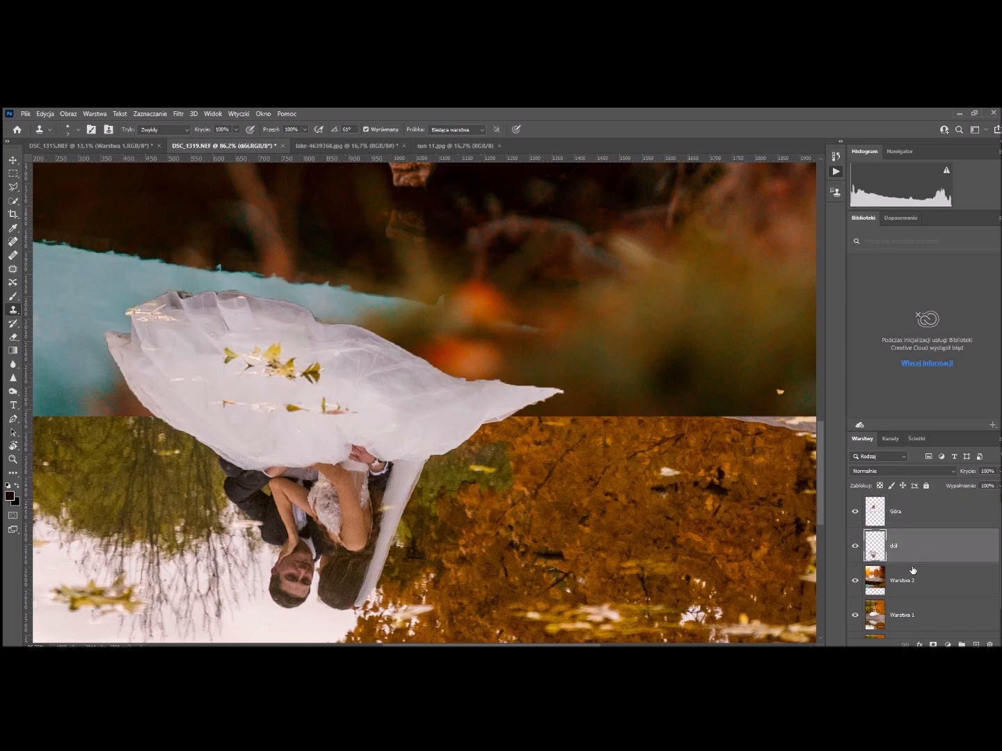
left_click(915, 568)
left_click(900, 547)
left_click(855, 547)
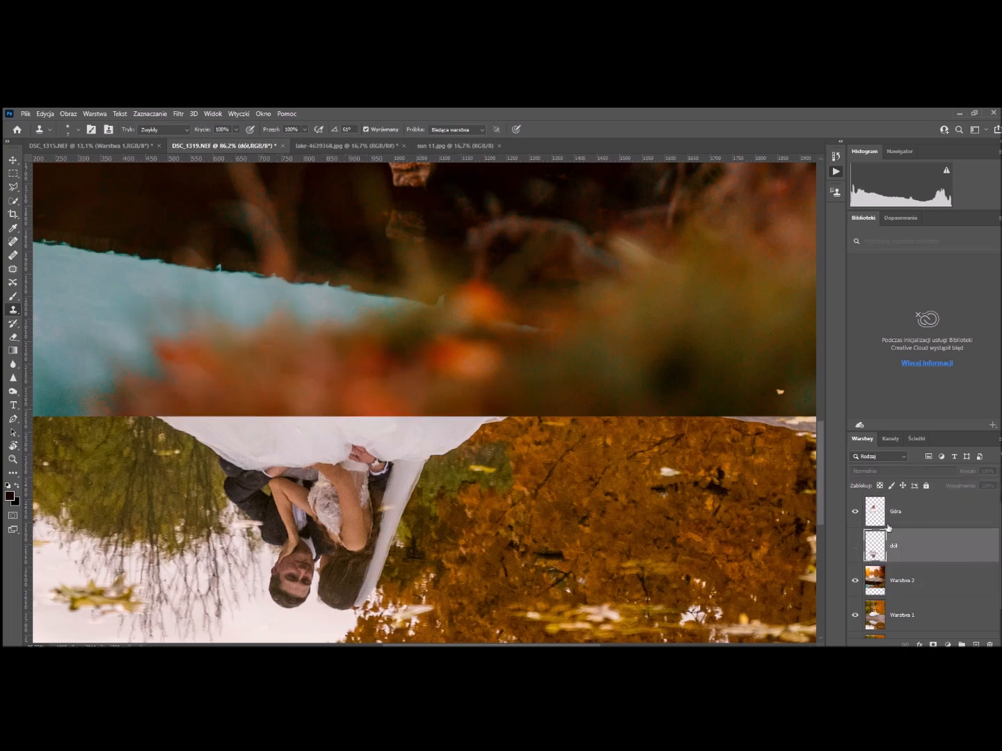
Add a layer mask to Warstwa 2 and ready the Brush tool with black as the painting colour.
left_click(881, 579)
left_click(854, 582)
left_click(855, 582)
scroll(879, 566, "down", 8)
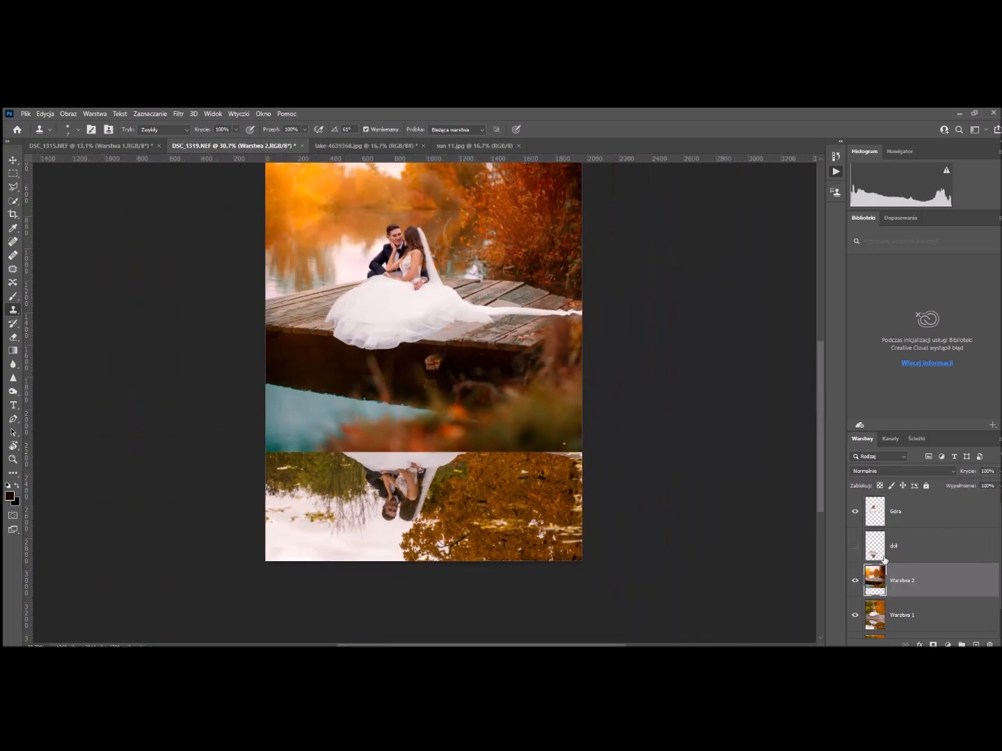
left_click(932, 645)
left_click(14, 297)
key("x")
Paint black on Warstwa 2's mask along the background's lower edge, adjusting the flow and undoing the last stroke.
left_click_drag(339, 514, 367, 514)
left_click_drag(274, 130, 295, 130)
left_click_drag(306, 377, 318, 386)
left_click_drag(311, 438, 334, 441)
mouse_move(295, 445)
left_mouse_down()
mouse_move(313, 523)
mouse_move(354, 519)
mouse_move(326, 491)
left_mouse_up()
key("ctrl+z")
Set the brush flow to 23% and paint the mask along the seam to blend the background softly into the original reflection.
left_click_drag(281, 130, 272, 130)
mouse_move(310, 424)
left_mouse_down()
mouse_move(380, 523)
mouse_move(409, 496)
mouse_move(384, 514)
mouse_move(291, 519)
mouse_move(499, 498)
mouse_move(451, 510)
mouse_move(599, 527)
left_mouse_up()
key("ctrl+z")
mouse_move(518, 500)
left_mouse_down()
mouse_move(414, 500)
mouse_move(428, 505)
mouse_move(428, 493)
mouse_move(393, 485)
left_mouse_up()
mouse_move(395, 483)
left_mouse_down()
mouse_move(460, 483)
mouse_move(438, 492)
mouse_move(485, 481)
mouse_move(555, 498)
left_mouse_up()
scroll(462, 436, "up", 3)
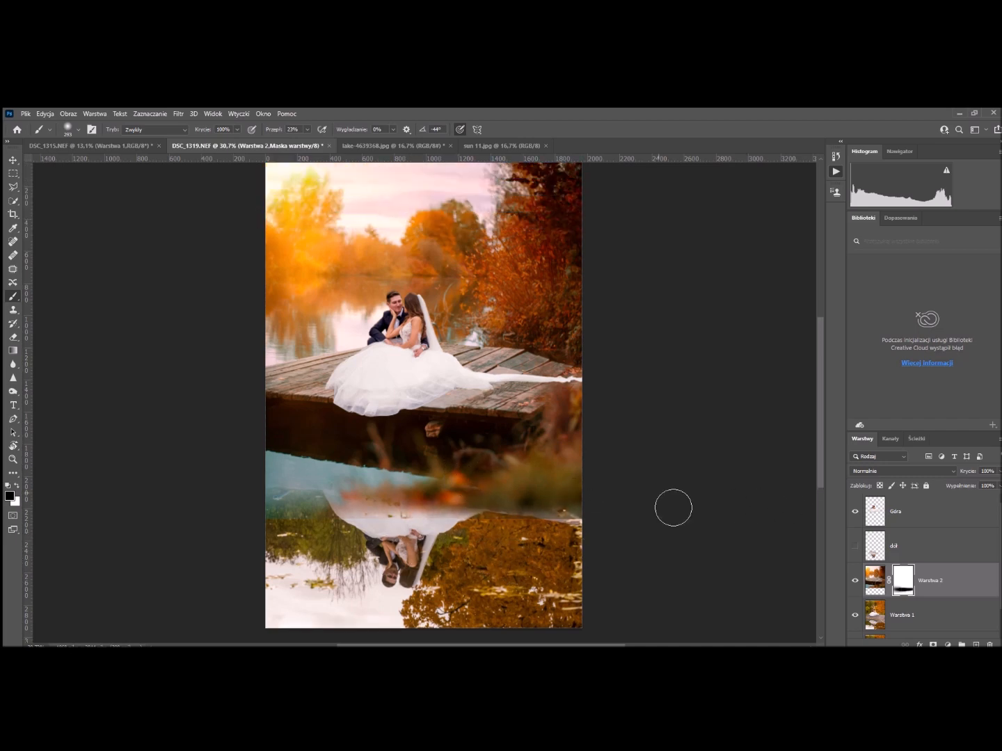
Apply Warstwa 2's mask, merge the layer with Góra, and toggle the merged layer to check it.
left_click(924, 509)
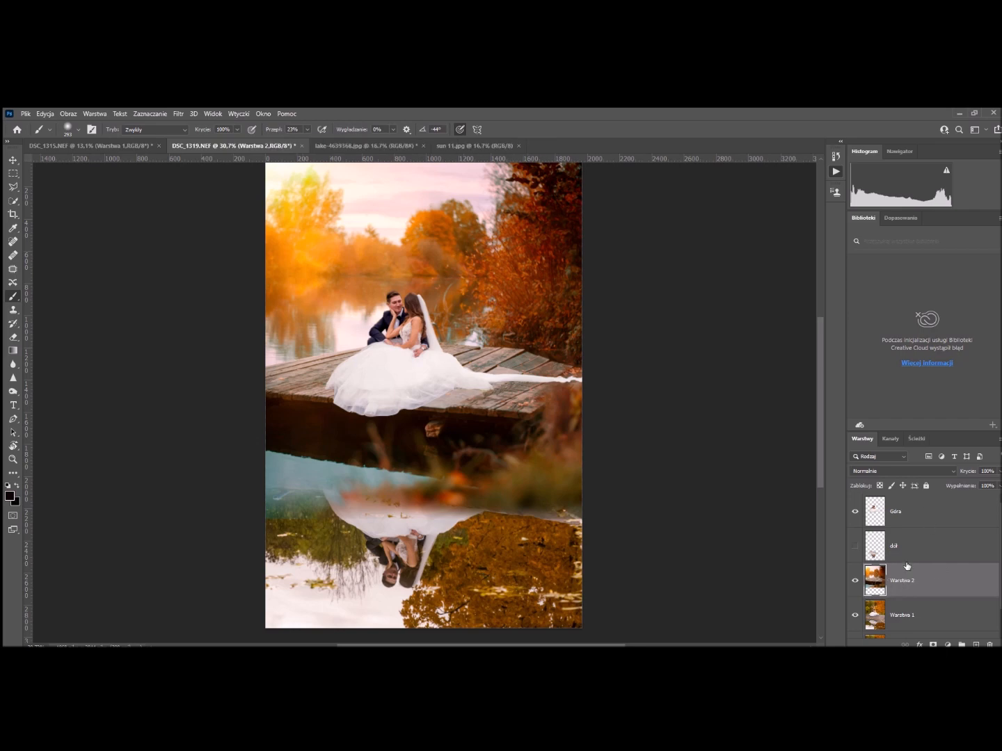
left_click(911, 512, "ctrl")
key("ctrl+e")
left_click(856, 511)
left_click(855, 512)
Move the dół layer above Góra, hide it after checking it, and make Góra the active layer.
left_click(905, 551)
left_click(856, 546)
left_click_drag(880, 553, 921, 508)
scroll(472, 538, "down", 1)
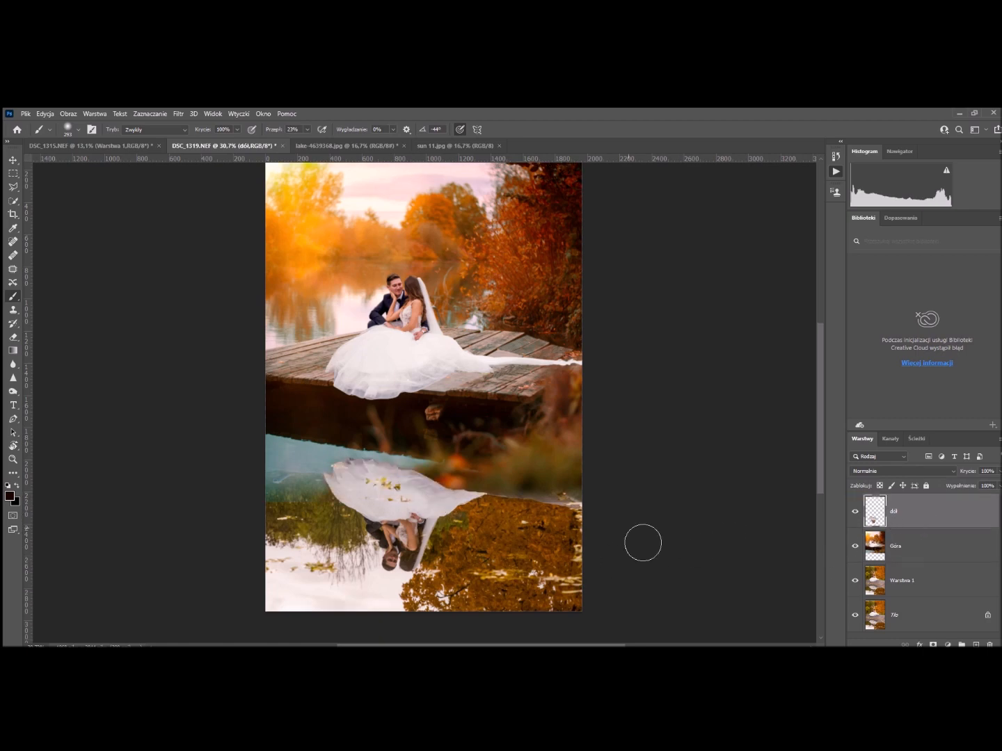
left_click(854, 511)
left_click(905, 546)
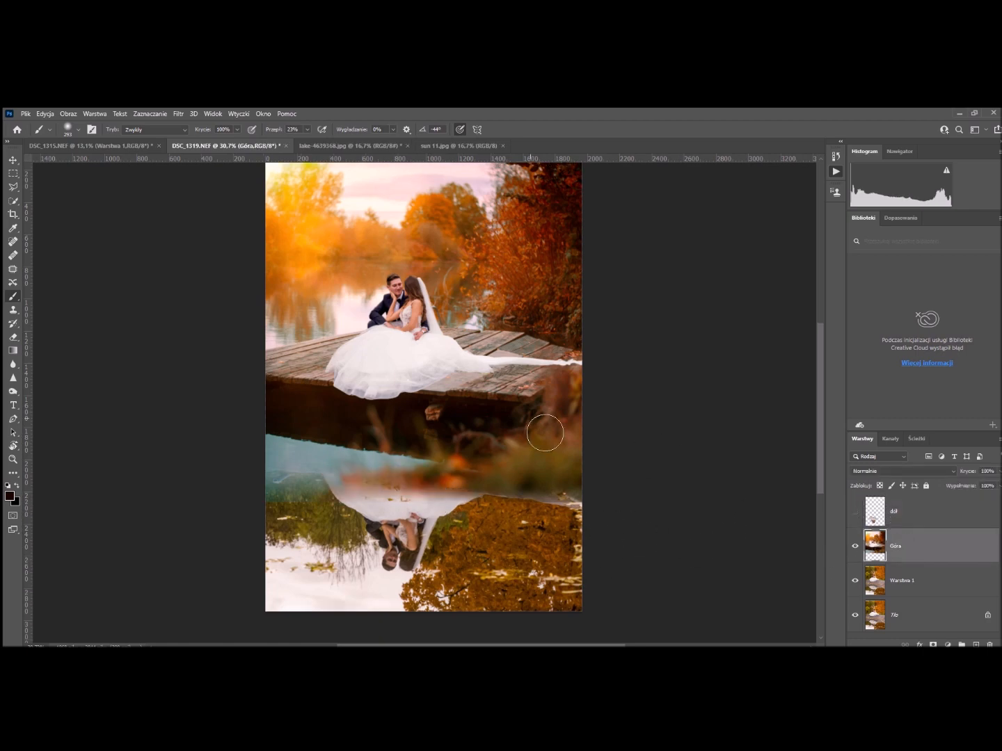
On Góra, use the Clone Stamp to cover the light fringe along the groom's shoulder and bent arm with clean water.
scroll(451, 385, "up", 10)
key("s")
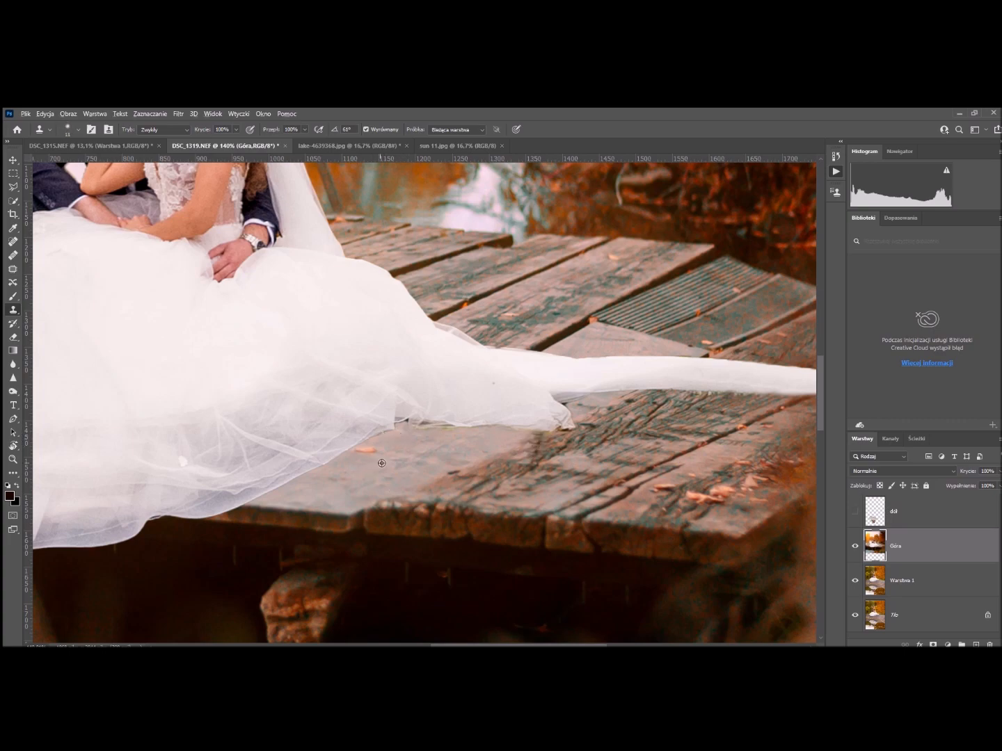
scroll(381, 462, "down", 6)
scroll(535, 434, "up", 3)
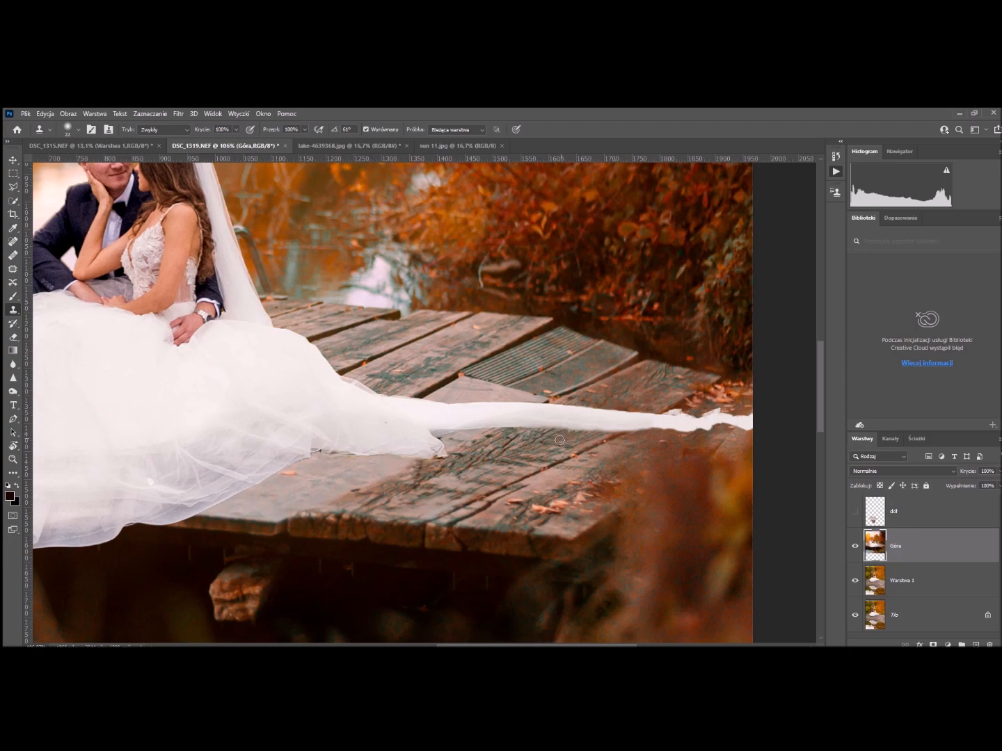
scroll(500, 445, "down", 5)
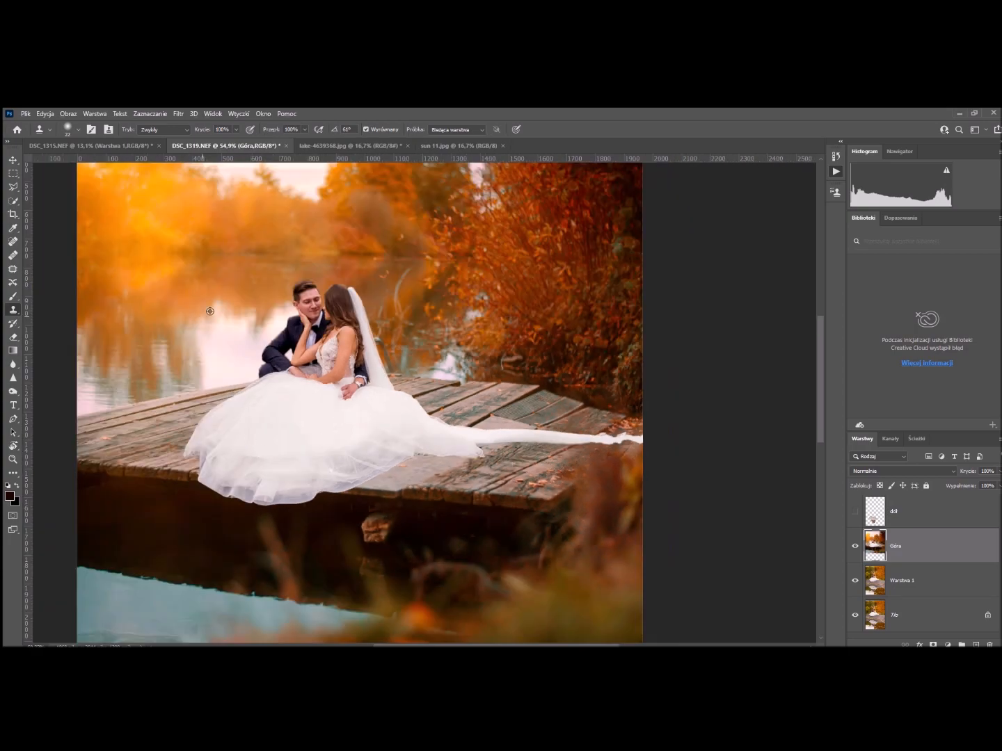
scroll(273, 304, "up", 8)
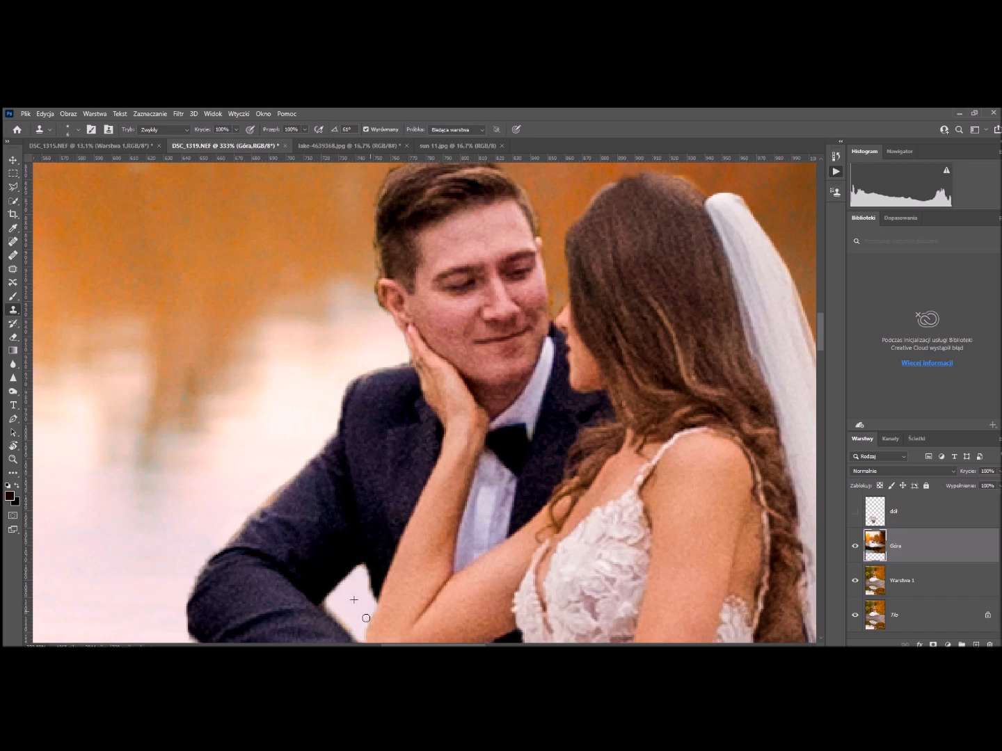
scroll(365, 619, "down", 1)
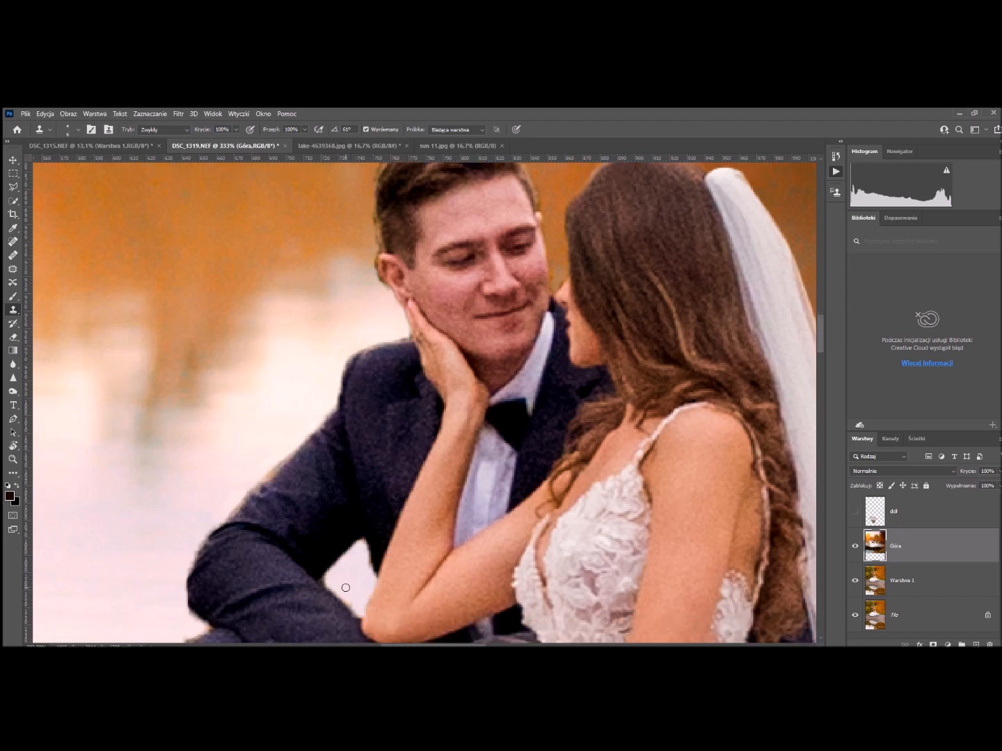
scroll(425, 253, "up", 1)
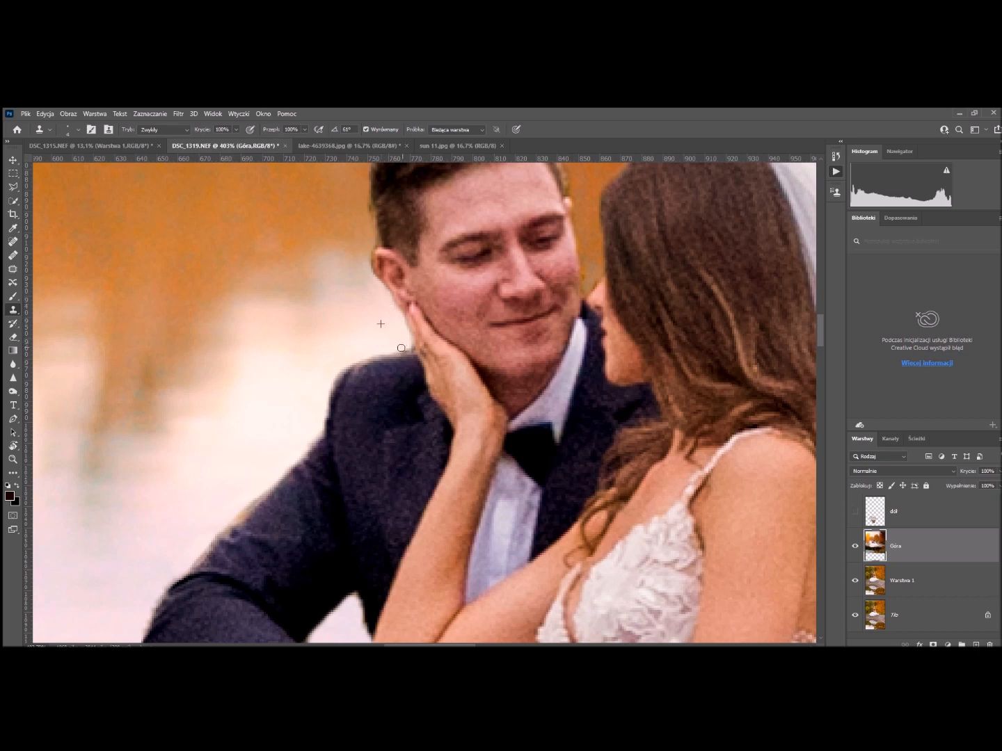
Clone clean background over the fringe around the groom's hair.
scroll(402, 329, "up", 3)
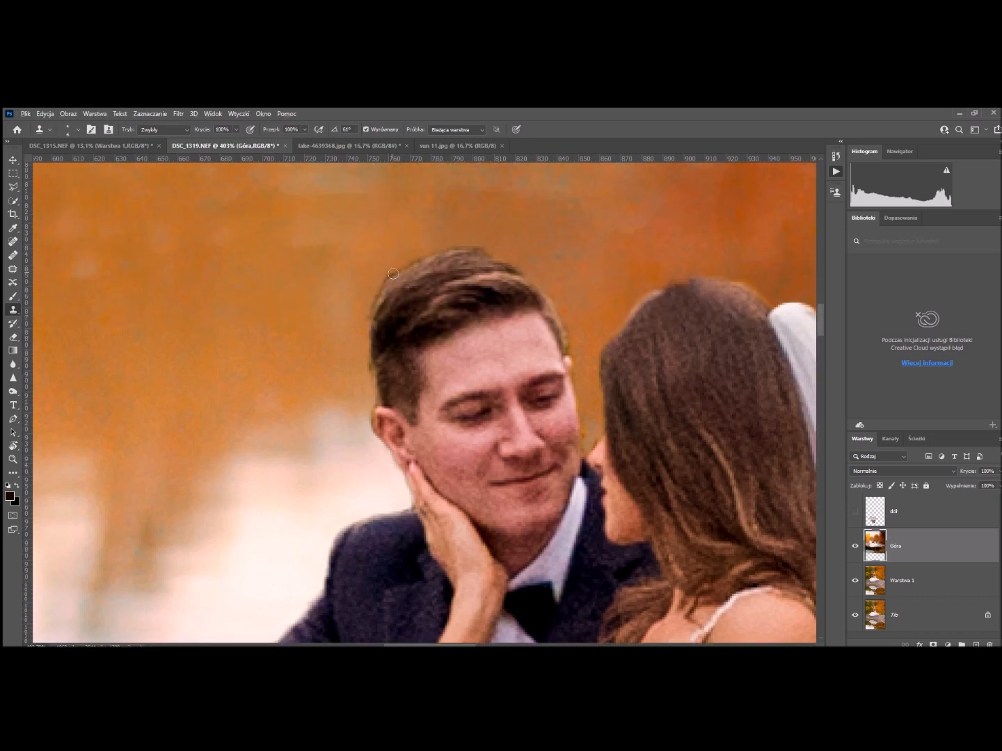
left_click(444, 238, "alt")
scroll(366, 450, "down", 5)
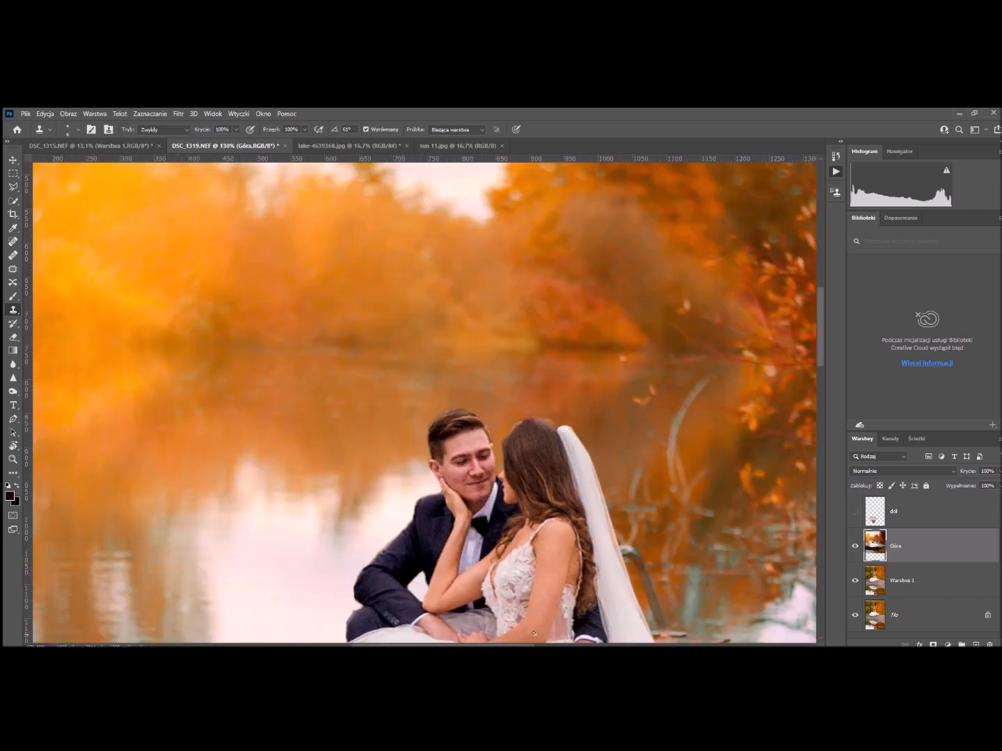
scroll(533, 633, "up", 4)
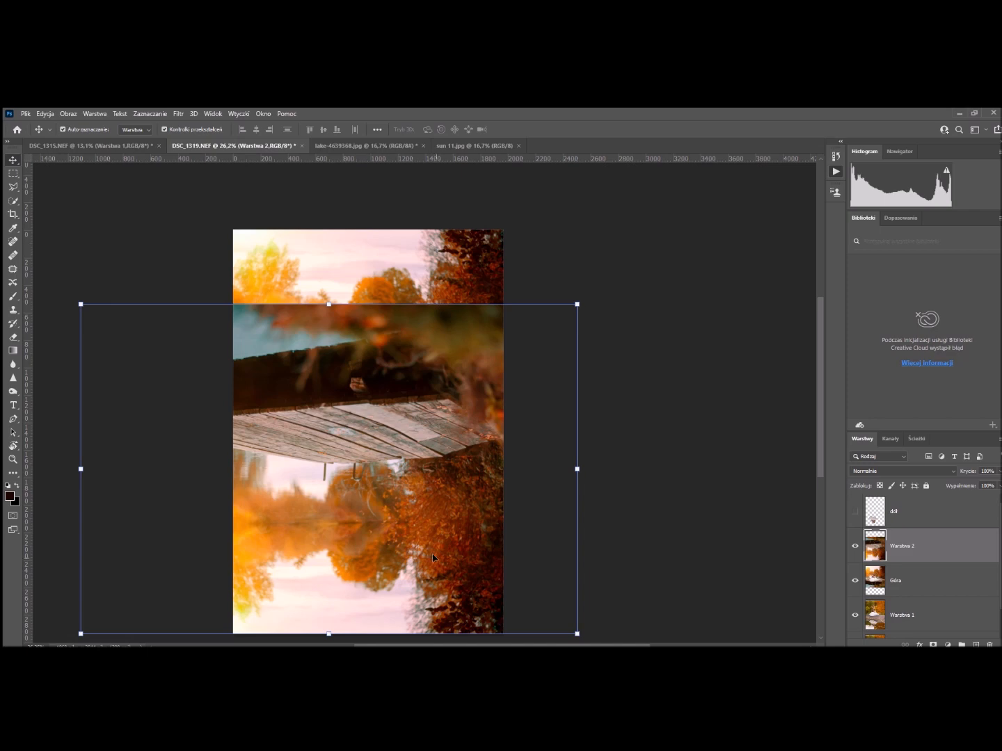
Shift the flipped lake layer Warstwa 2 slightly to the right and hide it with a black layer mask.
left_click_drag(432, 558, 435, 550)
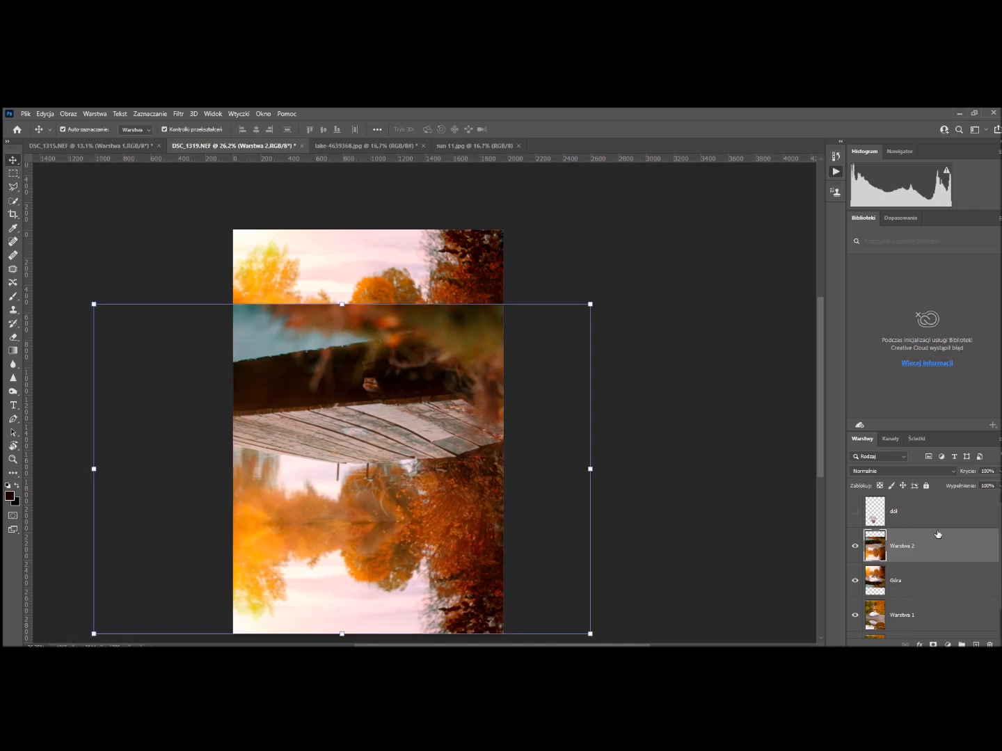
left_click(932, 643)
key("ctrl+z")
left_click(932, 644, "alt")
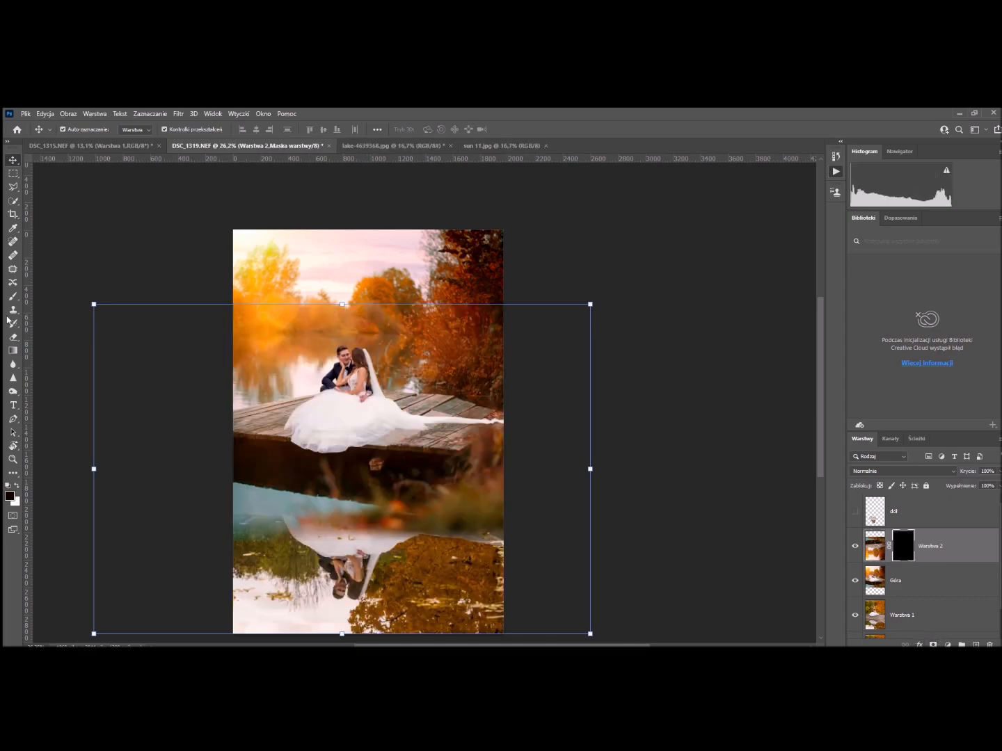
Paint white on the mask with a 13% flow brush to reveal the autumn lake over the water left of and below the reflection.
left_click(13, 297)
scroll(293, 559, "down", 1)
scroll(293, 560, "up", 3)
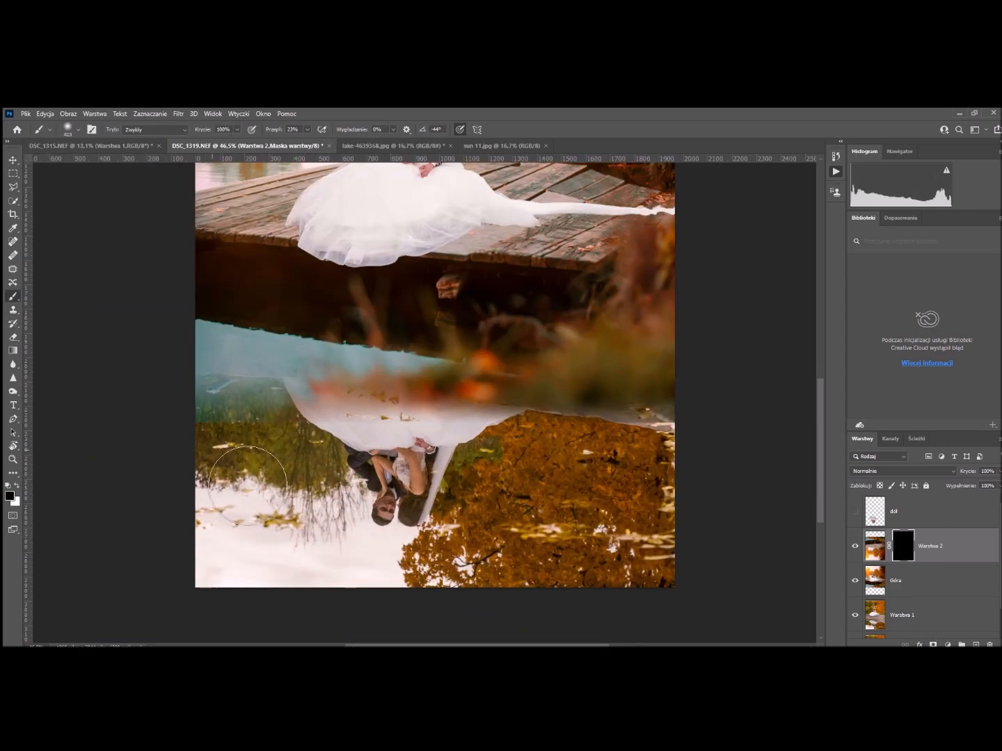
left_click_drag(276, 129, 284, 129)
key("x")
left_click_drag(241, 436, 254, 449)
key("ctrl+z")
left_click_drag(276, 129, 253, 128)
mouse_move(266, 451)
left_mouse_down()
mouse_move(177, 572)
mouse_move(418, 617)
left_mouse_up()
mouse_move(366, 533)
left_mouse_down()
mouse_move(336, 517)
mouse_move(306, 469)
mouse_move(231, 434)
mouse_move(258, 410)
mouse_move(244, 395)
mouse_move(382, 394)
left_mouse_up()
right_click(283, 364, "alt")
left_click_drag(275, 363, 210, 347)
Reveal the flipped autumn trees and sky on the mask to the right of the couple's reflection, varying the brush size.
mouse_move(485, 400)
left_mouse_down()
mouse_move(518, 417)
mouse_move(790, 473)
mouse_move(711, 454)
mouse_move(574, 448)
mouse_move(566, 511)
mouse_move(667, 445)
mouse_move(695, 661)
left_mouse_up()
right_click(575, 448, "alt")
left_click_drag(543, 572, 488, 616)
right_click(482, 572, "alt")
left_click_drag(481, 571, 431, 558)
right_click(435, 532, "alt")
mouse_move(483, 503)
left_mouse_down()
mouse_move(479, 538)
mouse_move(456, 555)
mouse_move(467, 584)
mouse_move(491, 536)
left_mouse_up()
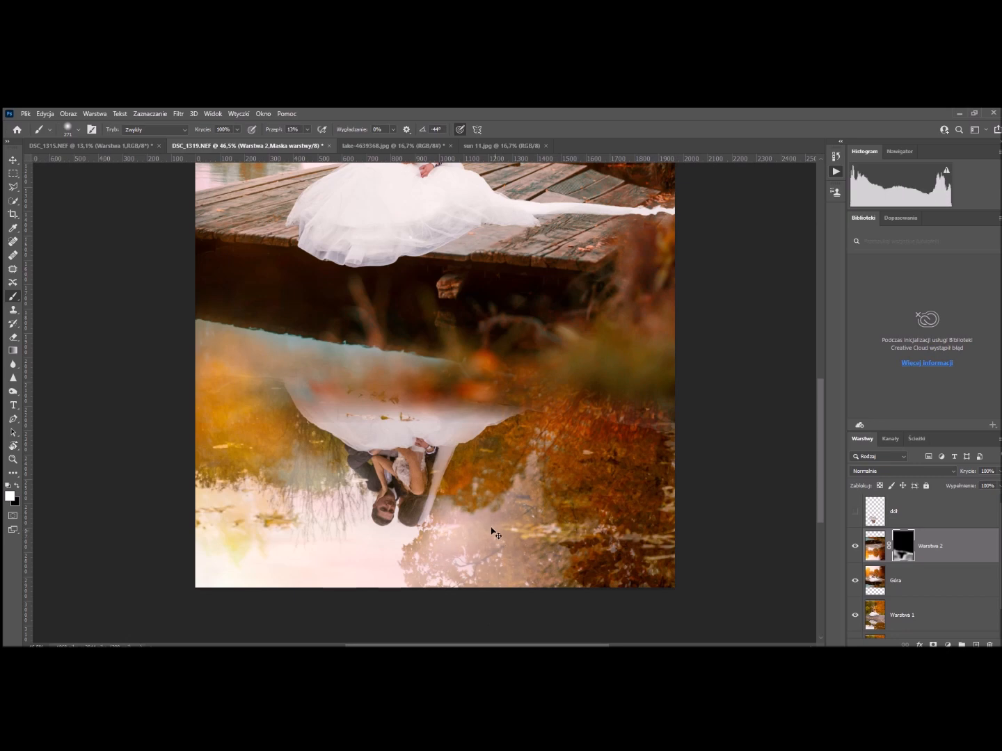
Reveal more of the flipped lake in the image's lower right corner, undoing the last mask stroke.
mouse_move(492, 485)
left_mouse_down()
mouse_move(546, 427)
mouse_move(591, 442)
mouse_move(649, 682)
mouse_move(654, 593)
mouse_move(519, 668)
left_mouse_up()
right_click(590, 441, "alt")
right_click(450, 642, "alt")
mouse_move(426, 594)
left_mouse_down()
mouse_move(221, 584)
mouse_move(461, 590)
mouse_move(367, 603)
mouse_move(484, 568)
left_mouse_up()
key("ctrl+z")
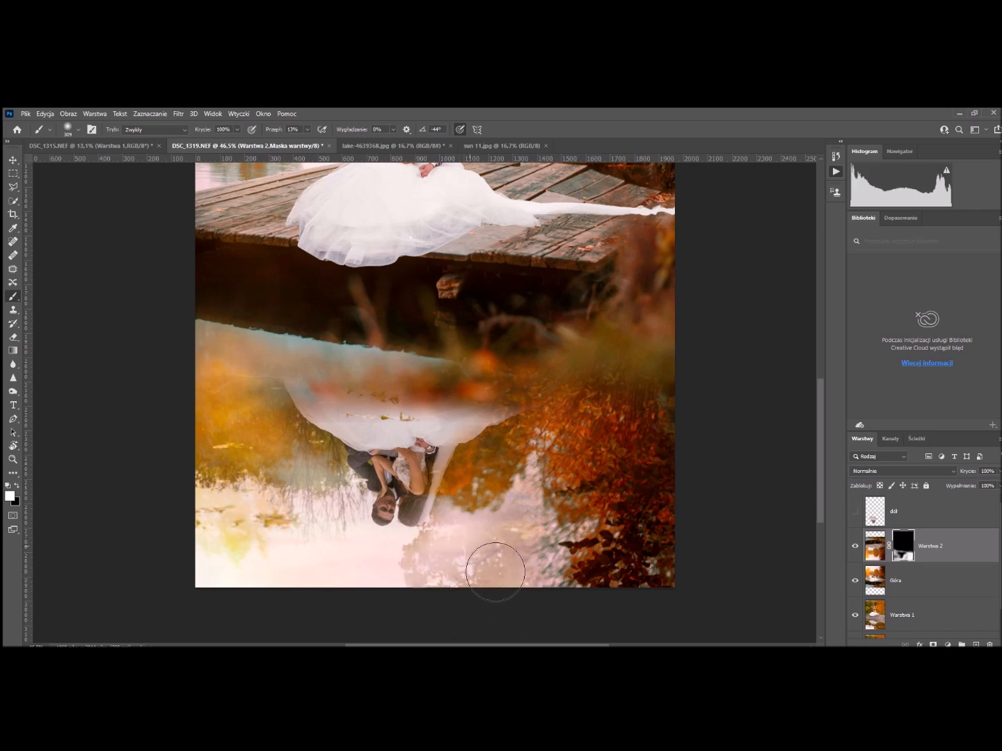
Try painting the mask with a much larger brush from the lower water up towards the jetty, and undo the strokes.
scroll(426, 473, "down", 3)
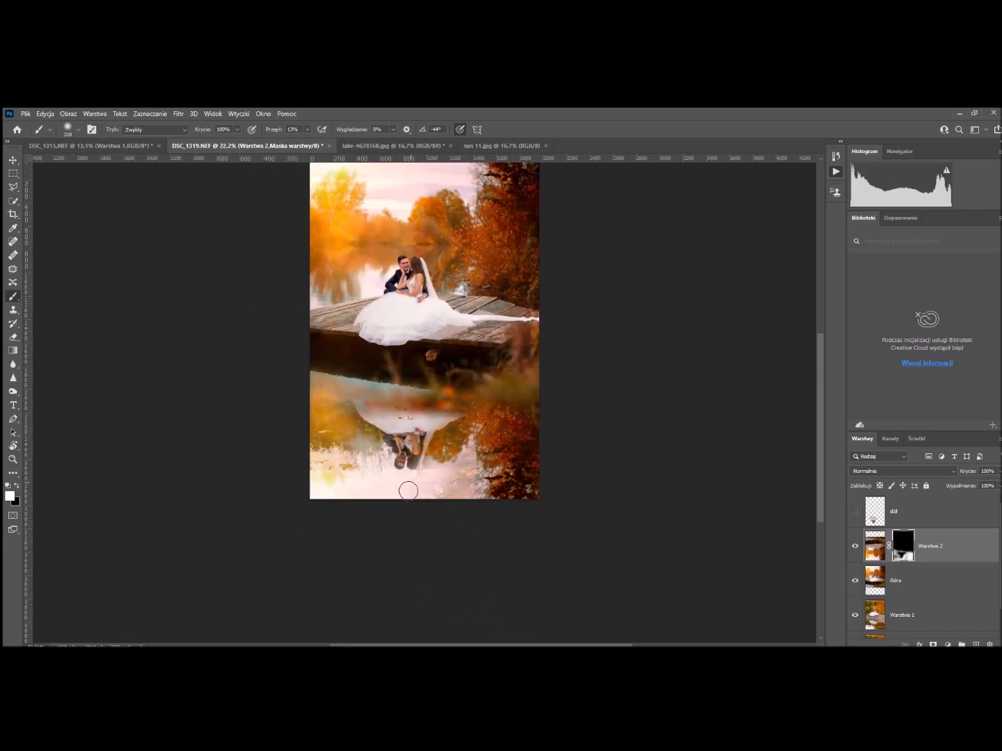
right_click(434, 481, "alt")
mouse_move(334, 497)
left_mouse_down()
mouse_move(350, 409)
mouse_move(407, 399)
mouse_move(415, 373)
left_mouse_up()
scroll(403, 488, "down", 1)
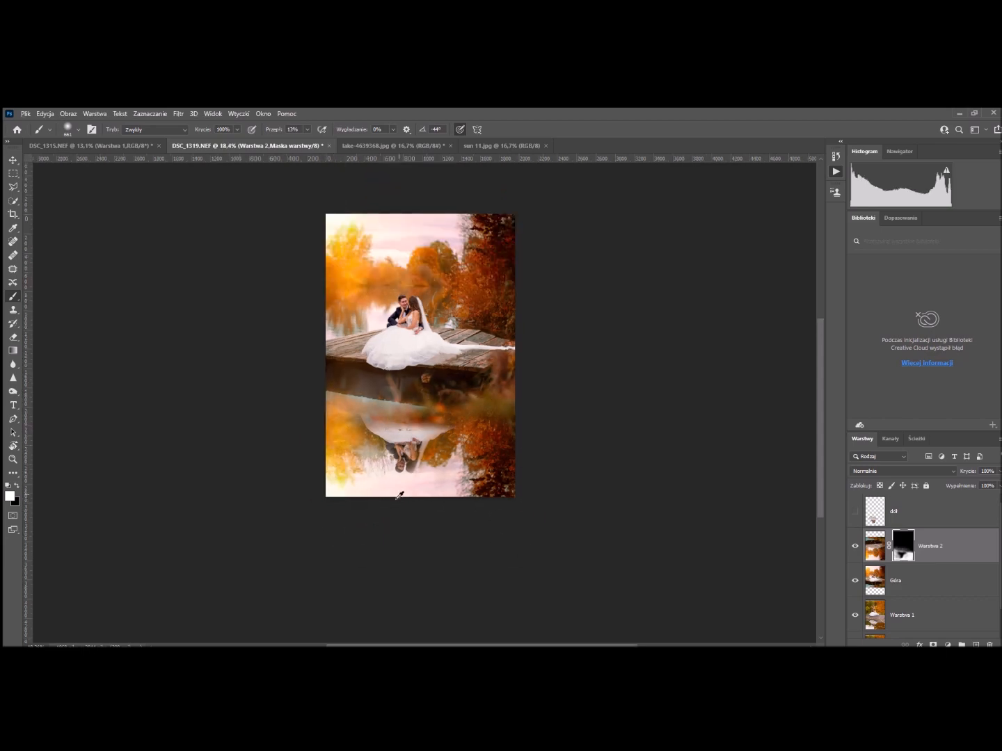
key("ctrl+z")
key("ctrl+z")
key("ctrl+z")
key("ctrl+z")
key("ctrl+z")
right_click(345, 416, "alt")
right_click(339, 399, "alt")
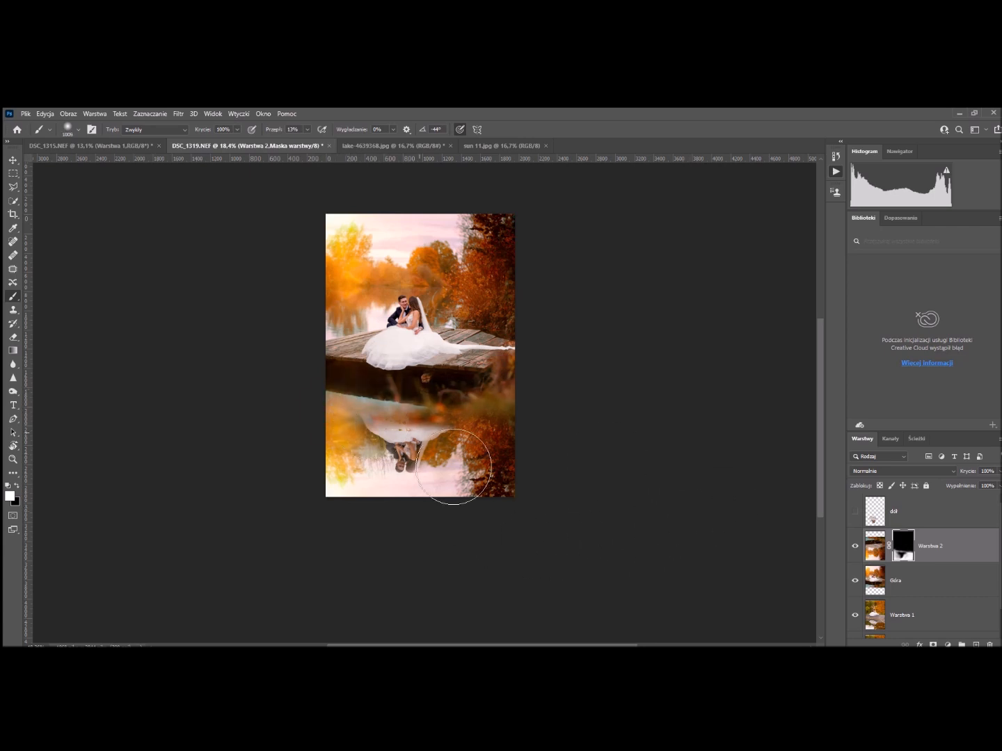
scroll(556, 389, "up", 1)
right_click(541, 331, "alt")
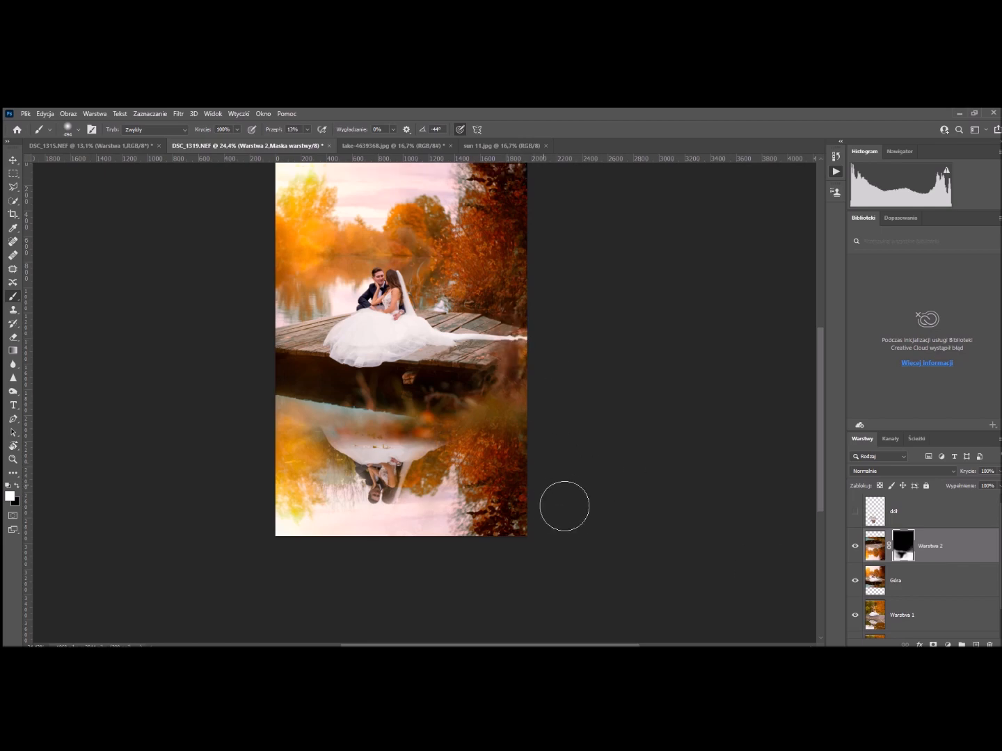
scroll(514, 416, "up", 2)
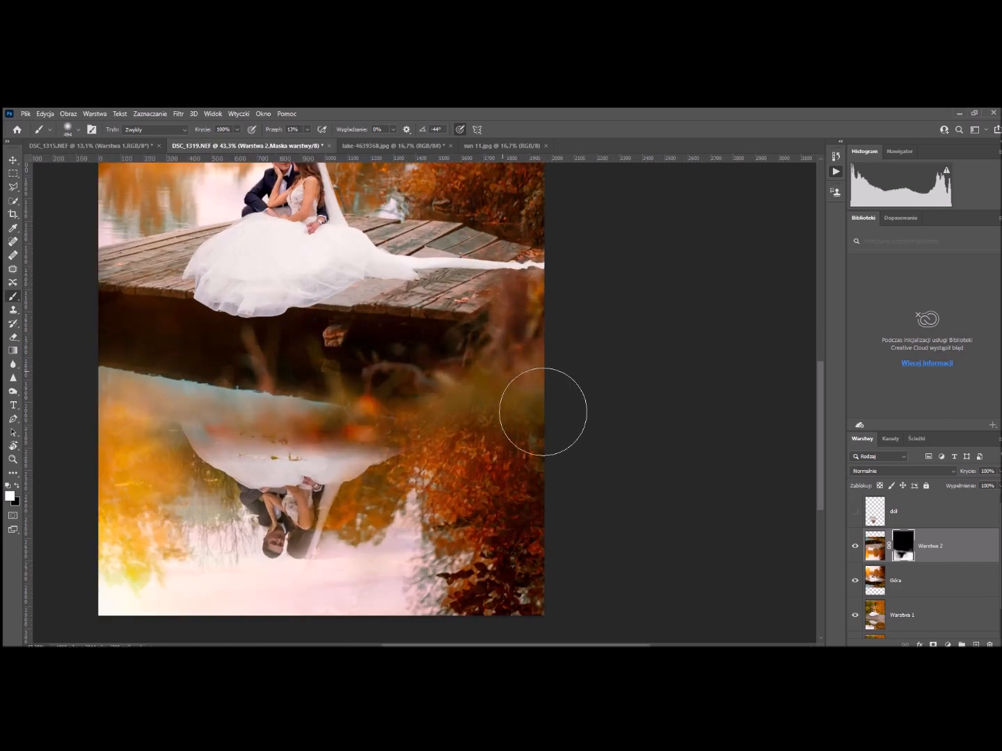
scroll(486, 473, "down", 2)
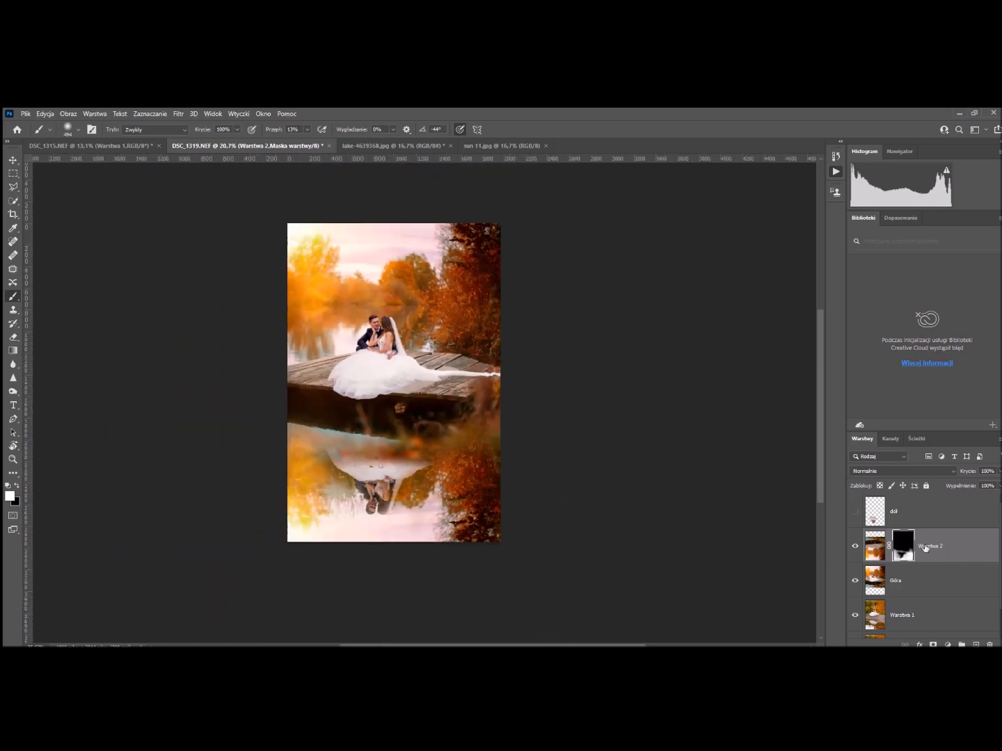
Show the dół layer and paint white on the Warstwa 2 mask across the lower water behind the couple's reflection.
left_click(855, 511)
scroll(371, 504, "up", 2)
mouse_move(289, 535)
left_mouse_down()
mouse_move(461, 628)
mouse_move(377, 544)
left_mouse_up()
Try a lower opacity and the Jaśniej blend mode on the dół layer, return it to Normalnie, and hide it.
left_click(912, 514)
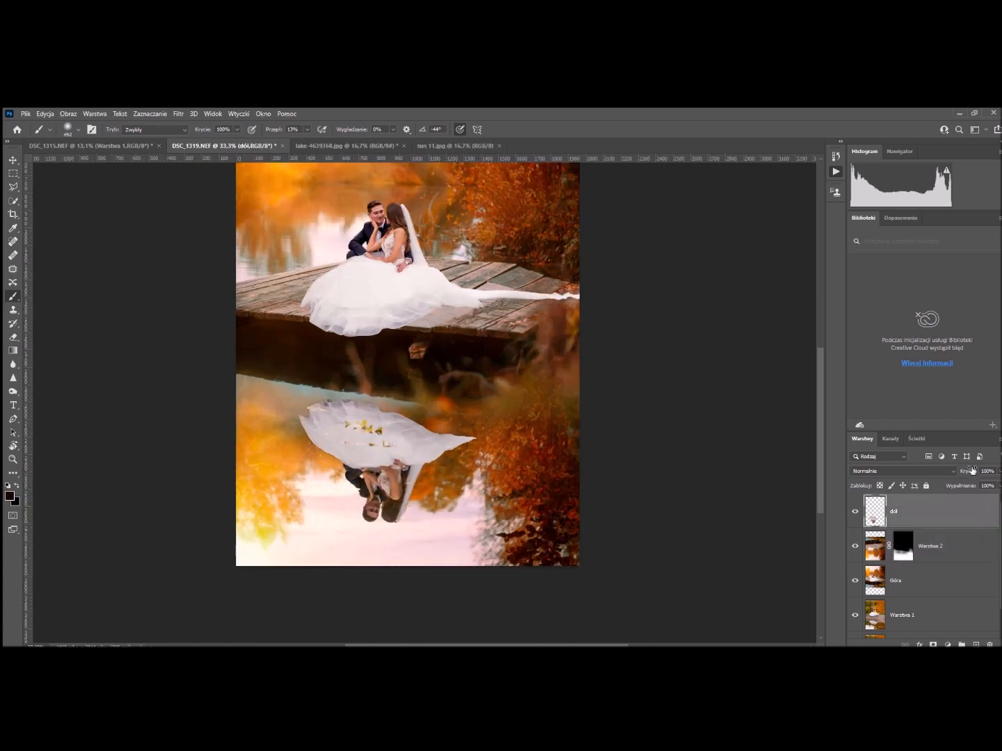
left_click_drag(973, 470, 950, 471)
left_click(942, 472)
left_click(987, 418)
left_click_drag(964, 471, 985, 471)
left_click(887, 471)
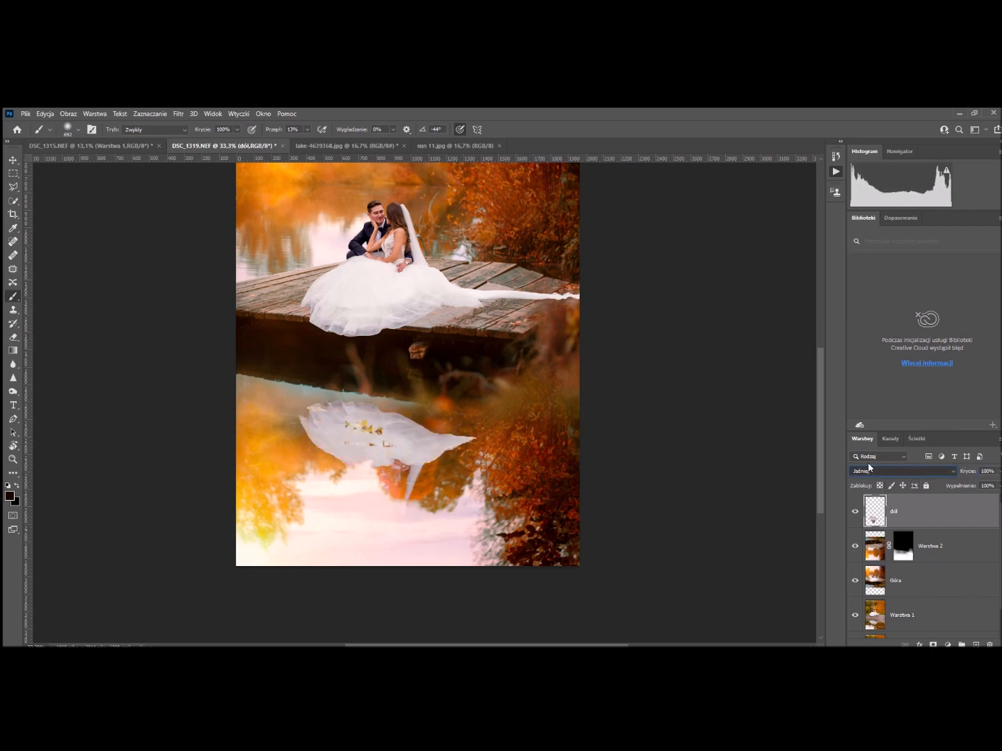
left_click(861, 395)
mouse_move(973, 471)
left_mouse_down()
mouse_move(953, 472)
mouse_move(973, 474)
left_mouse_up()
left_click(856, 513)
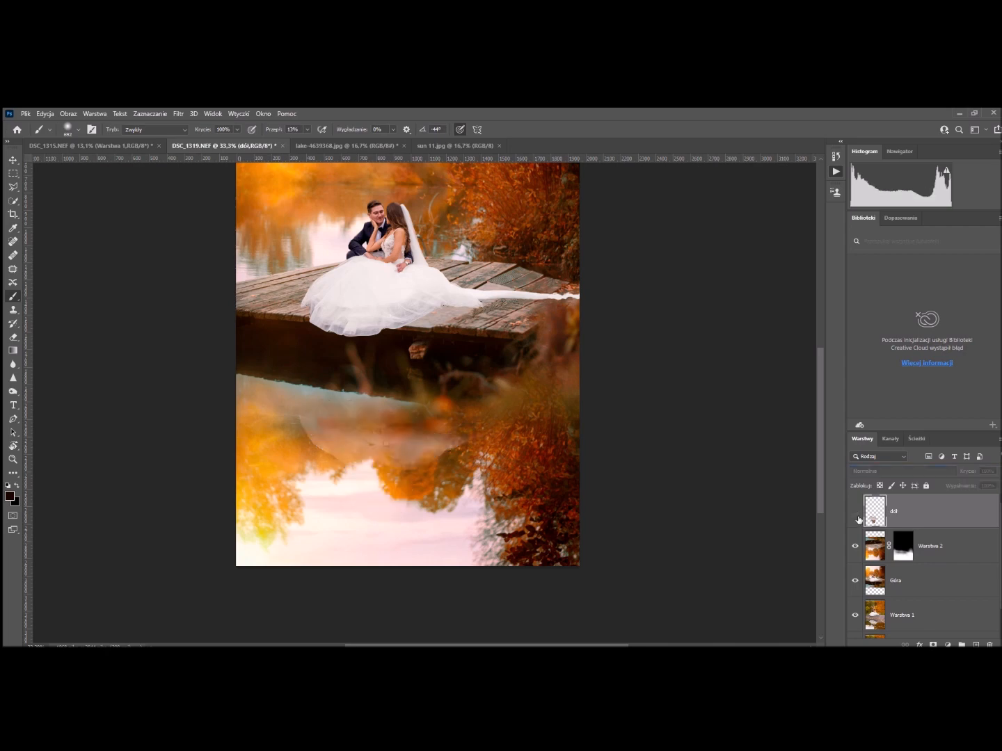
Paint black on the Warstwa 2 mask to bring back the couple's original reflection in the water, undoing the stray stroke.
left_click(907, 551)
key("x")
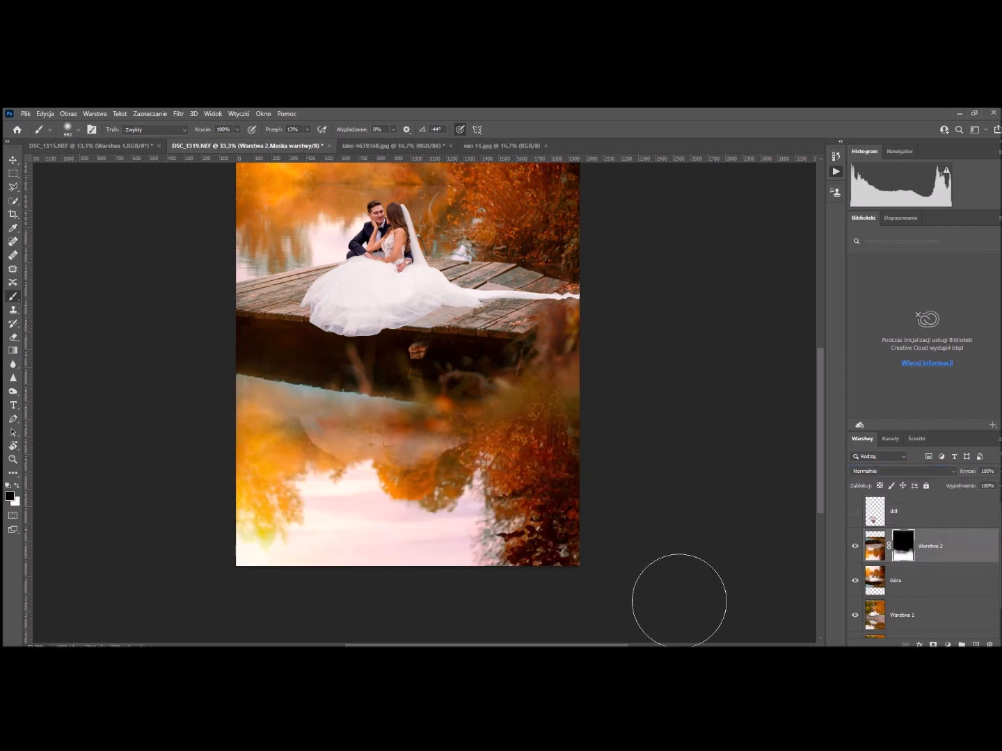
left_click_drag(275, 525, 307, 521)
left_click_drag(388, 519, 337, 509)
left_click_drag(376, 499, 418, 567)
key("ctrl+z")
mouse_move(386, 500)
left_mouse_down()
mouse_move(391, 522)
mouse_move(407, 519)
mouse_move(405, 490)
mouse_move(375, 449)
left_mouse_up()
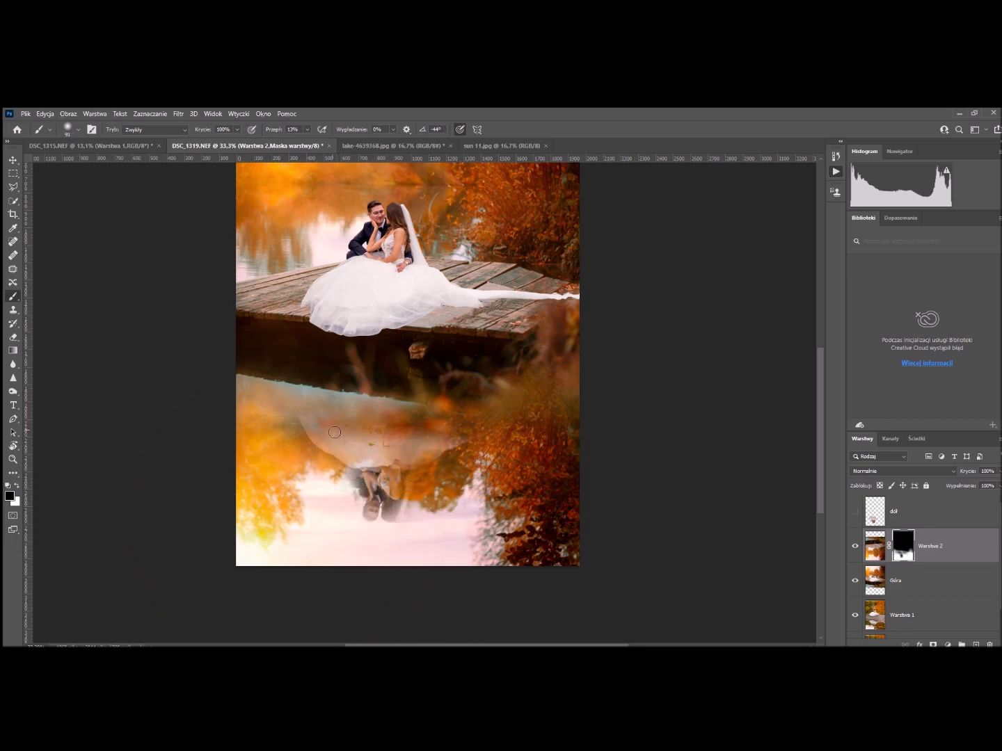
Show the dół layer, move the cut-out reflection slightly up towards the jetty, and try enlarging it to 103.46%.
left_click(854, 511)
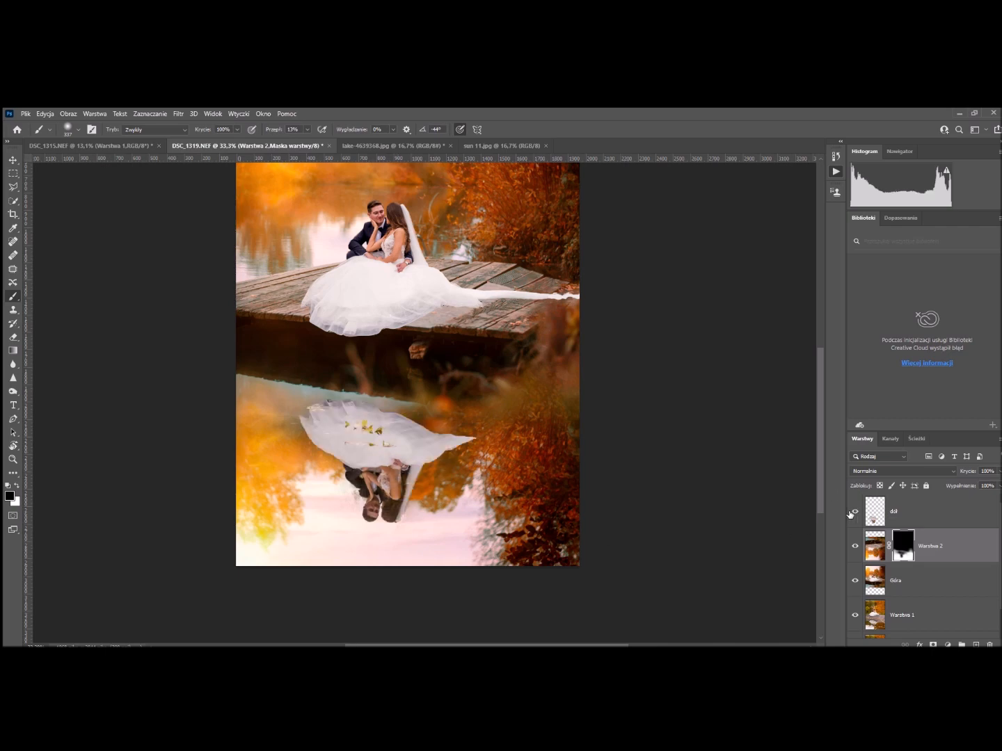
scroll(408, 470, "down", 3)
scroll(487, 464, "up", 5)
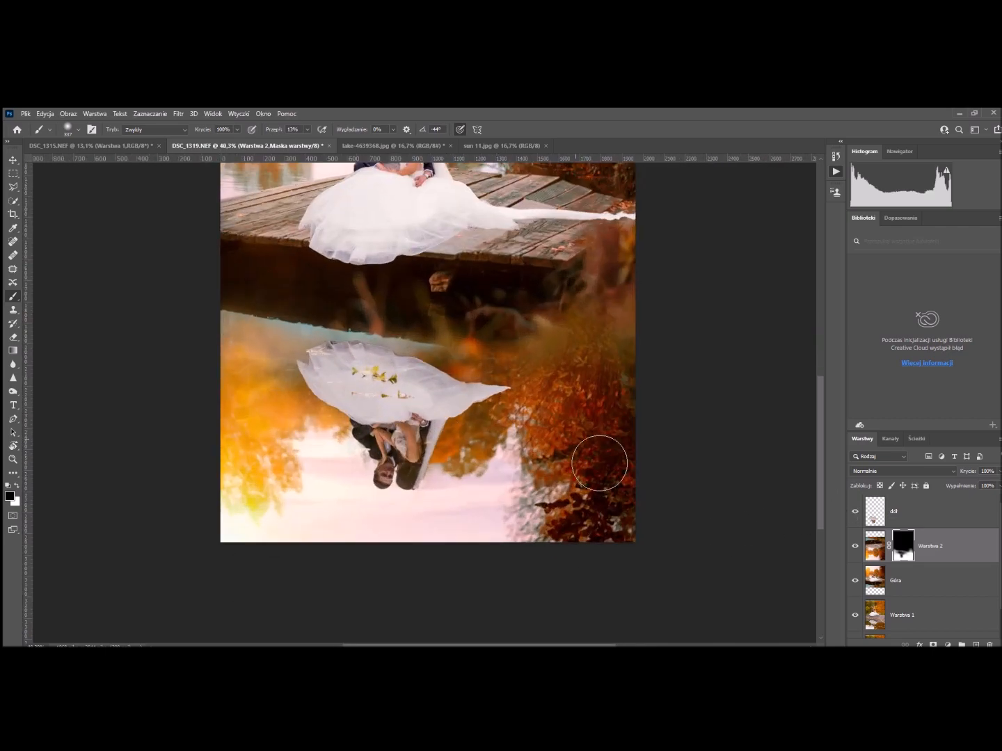
key("v")
left_click_drag(392, 394, 387, 376)
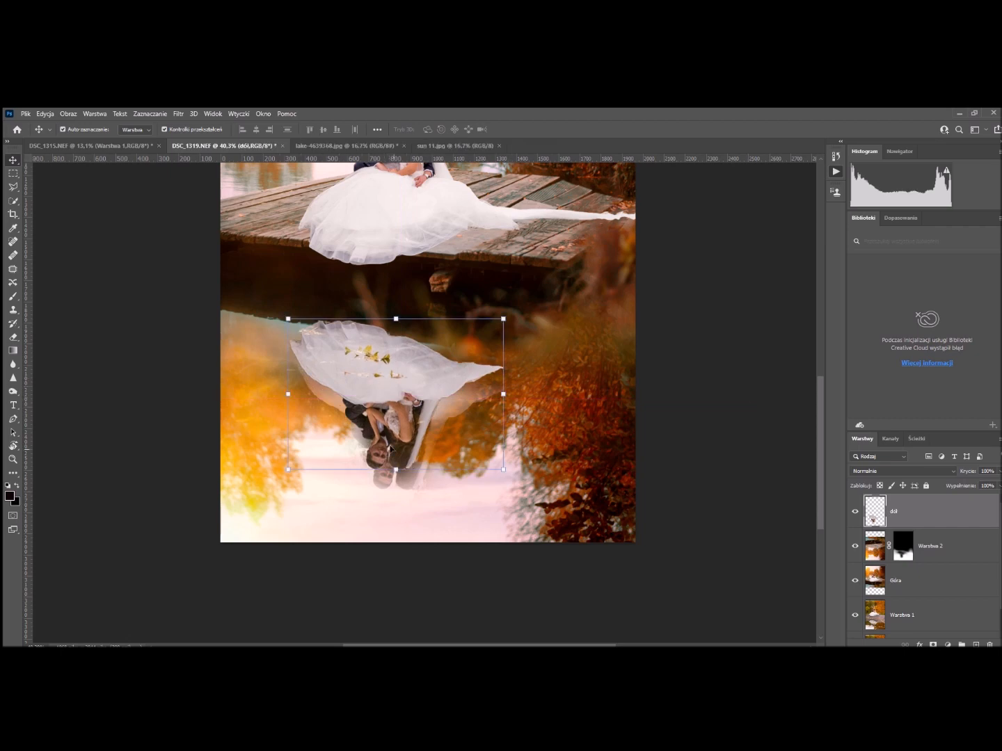
left_click_drag(503, 470, 511, 475)
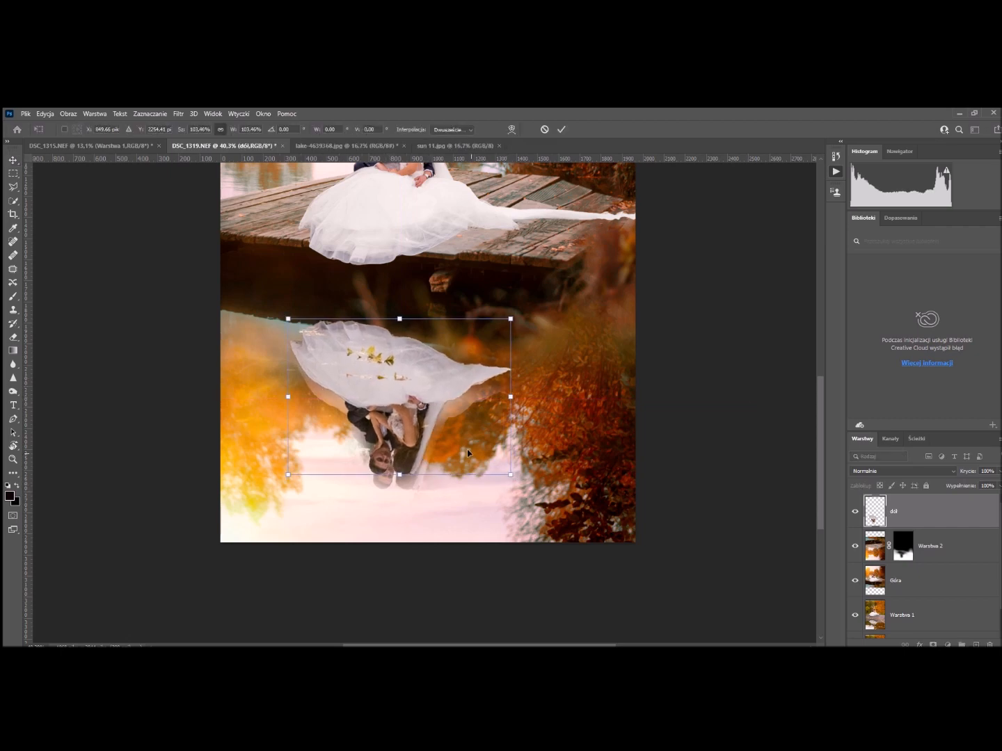
key("ctrl+z")
Paint white on the Warstwa 2 mask around the cut-out reflection to cover the original reflection with flipped lake.
left_click(902, 548)
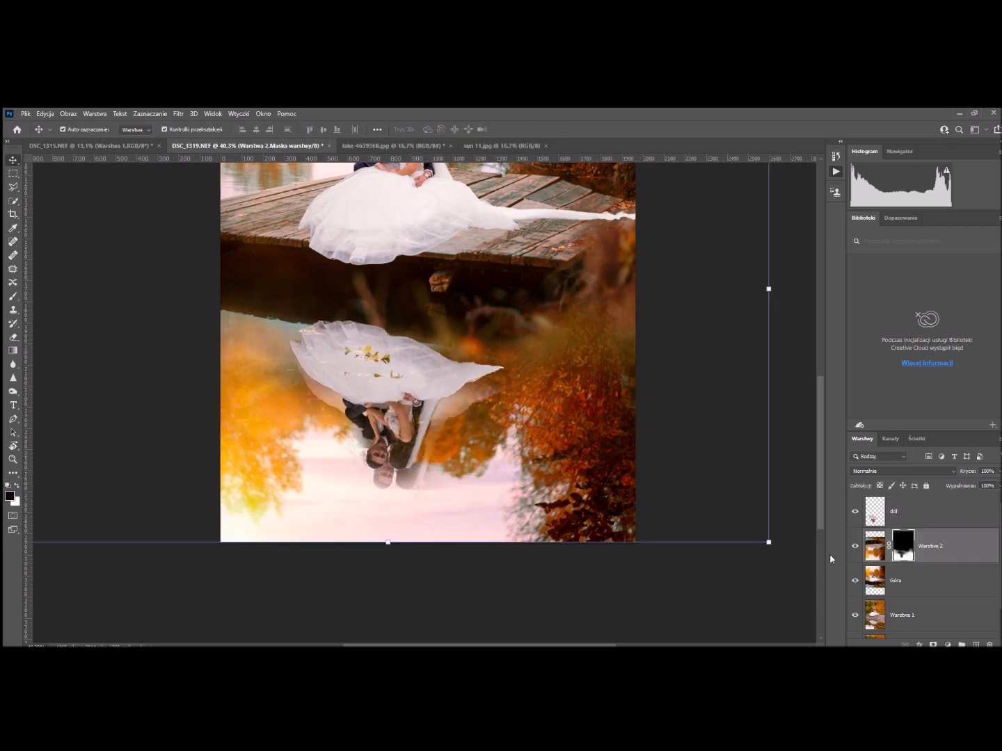
left_click(13, 295)
key("x")
left_click(358, 477)
left_click_drag(572, 467, 593, 463)
scroll(397, 411, "down", 3)
left_click(12, 160)
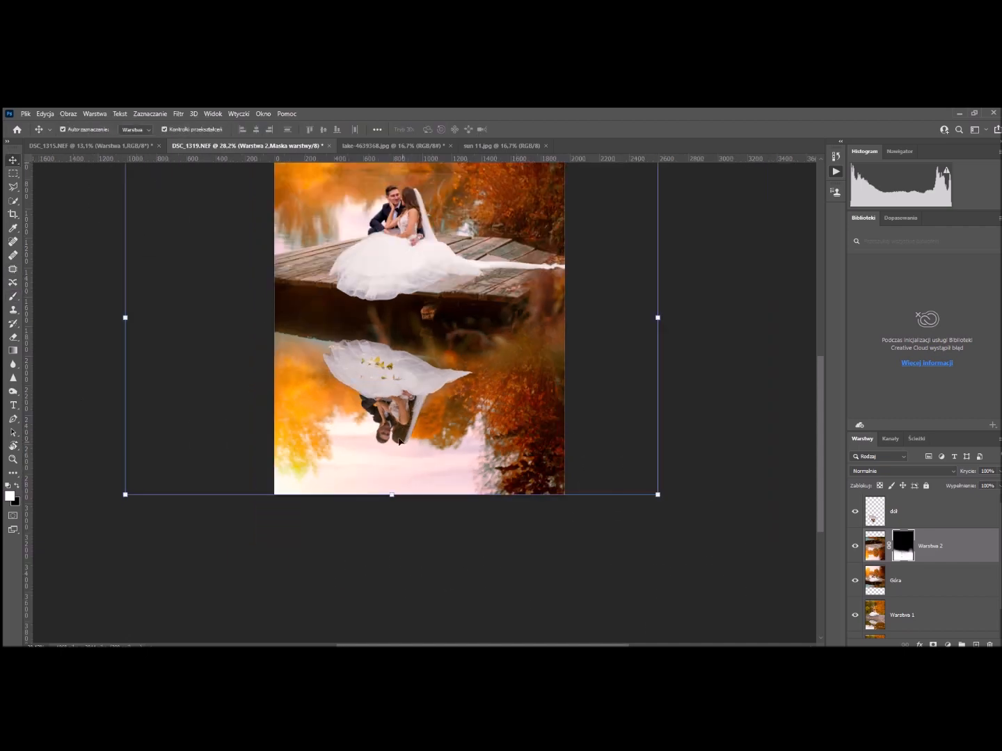
Compare the image with and without the dół layer and lower that layer's opacity to 75%.
scroll(379, 400, "up", 2)
left_click(854, 512)
left_click(854, 511)
left_click(918, 512)
left_click_drag(969, 473, 953, 471)
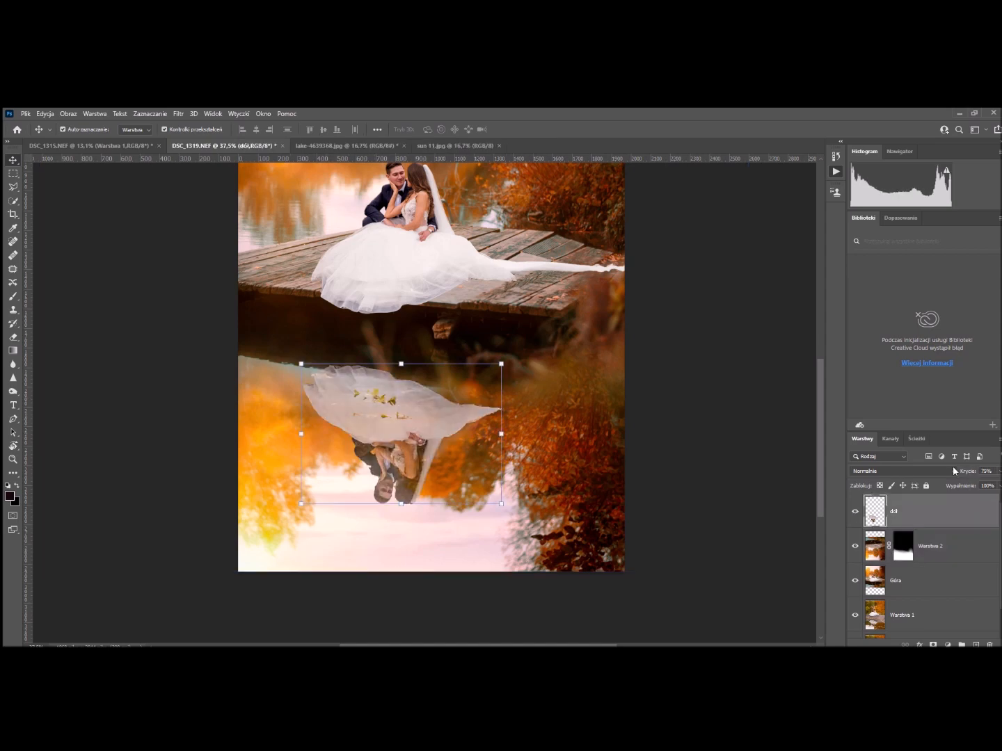
Toggle the visibility of the dół and Warstwa 2 layers to compare the reflection with and without each of them.
scroll(480, 413, "up", 2)
left_click(855, 511)
left_click(855, 511)
left_click(854, 548)
left_click(856, 547)
left_click(855, 548)
left_click(855, 547)
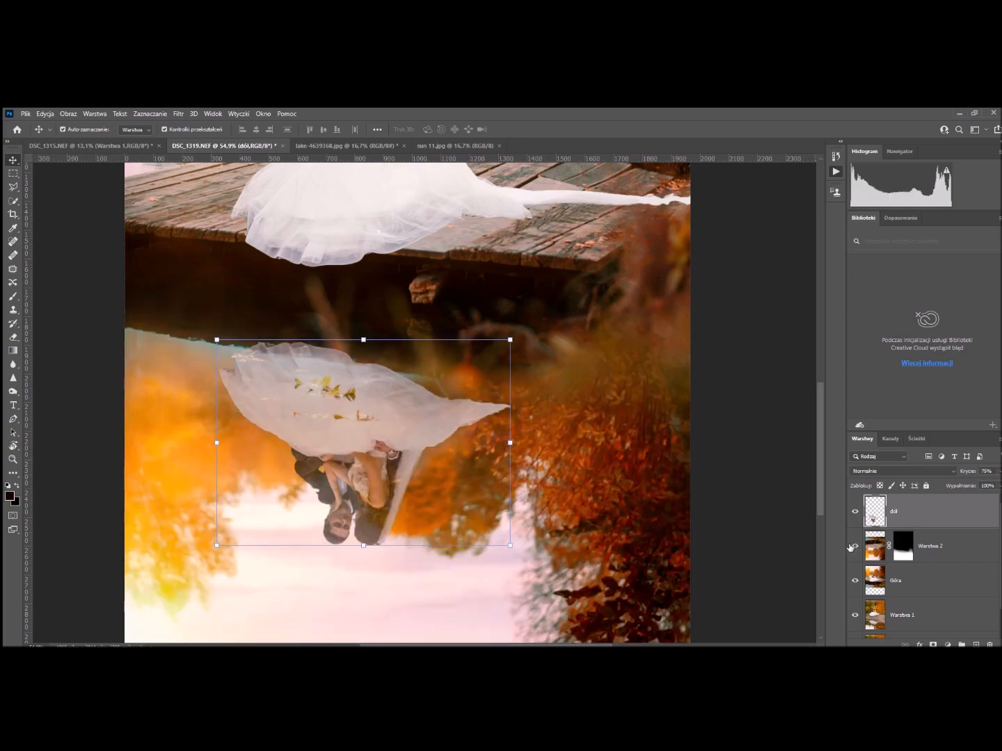
Undo the recent opacity and mask edits around the cut-out reflection and redo them for comparison.
key("ctrl+z")
key("ctrl+z")
key("ctrl+z")
key("ctrl+z")
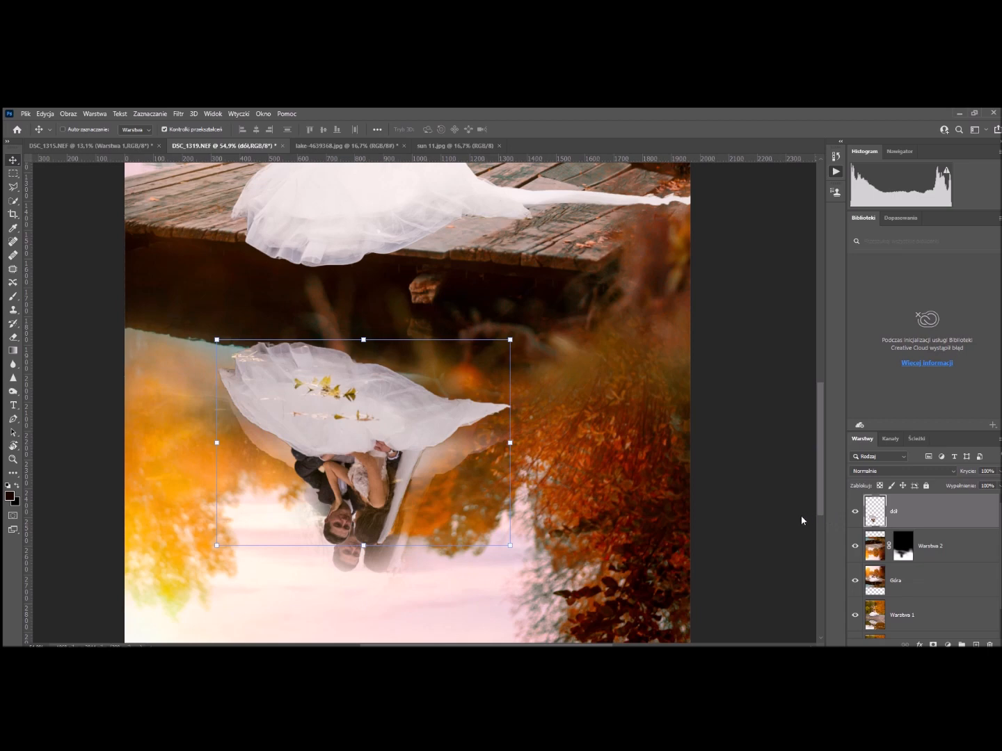
key("ctrl+shift+z")
key("ctrl+shift+z")
key("ctrl+shift+z")
key("ctrl+shift+z")
key("ctrl+shift+z")
Undo the reflection and mask edits back to the earlier, partly painted Warstwa 2 mask with the dół layer hidden.
key("ctrl+z")
key("ctrl+z")
key("ctrl+z")
key("ctrl+z")
key("ctrl+z")
key("ctrl+z")
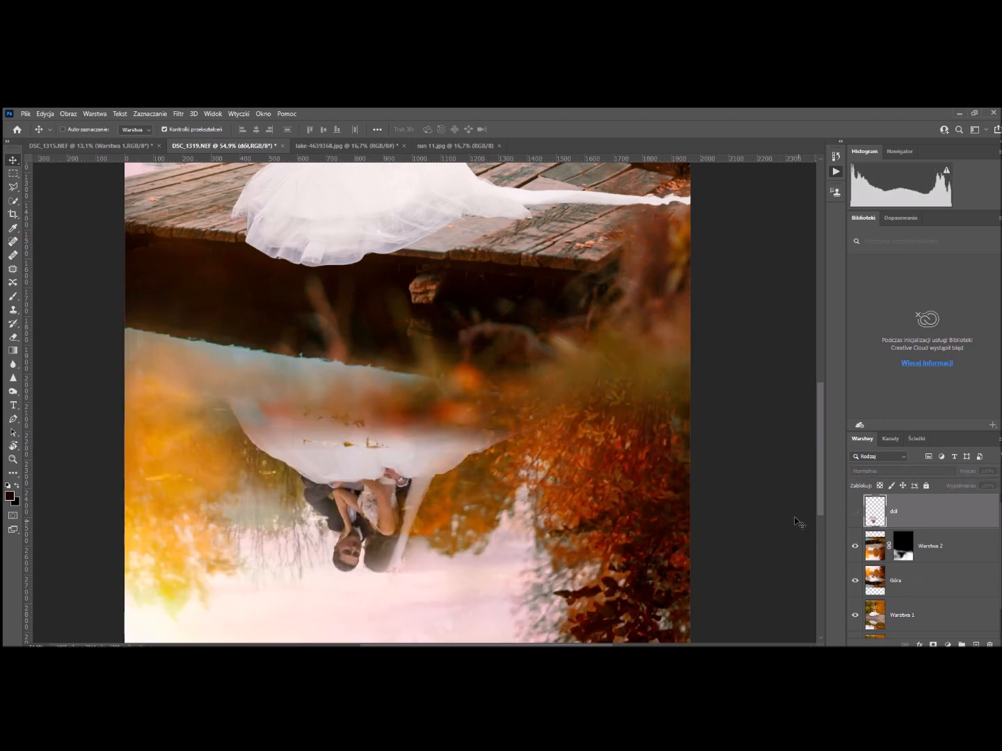
key("ctrl+z")
key("ctrl+z")
key("ctrl+z")
key("ctrl+z")
key("ctrl+z")
key("ctrl+z")
key("ctrl+z")
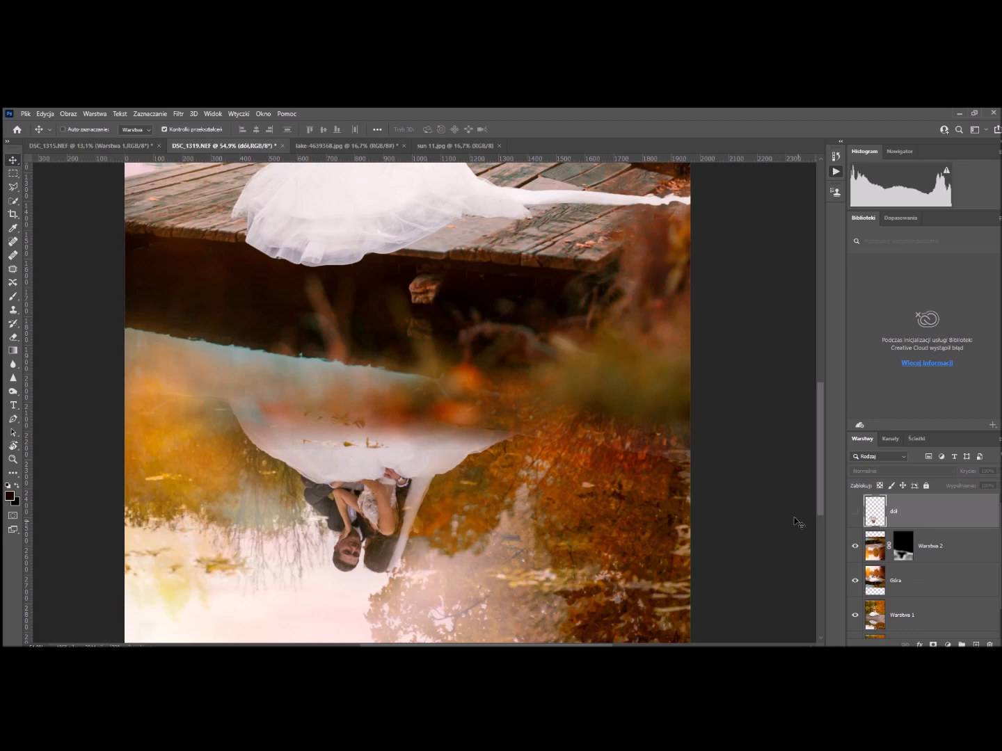
Paint black on the Warstwa 2 mask at 13% flow to hide the flipped lake around the upper part of the reflection.
scroll(483, 472, "down", 3)
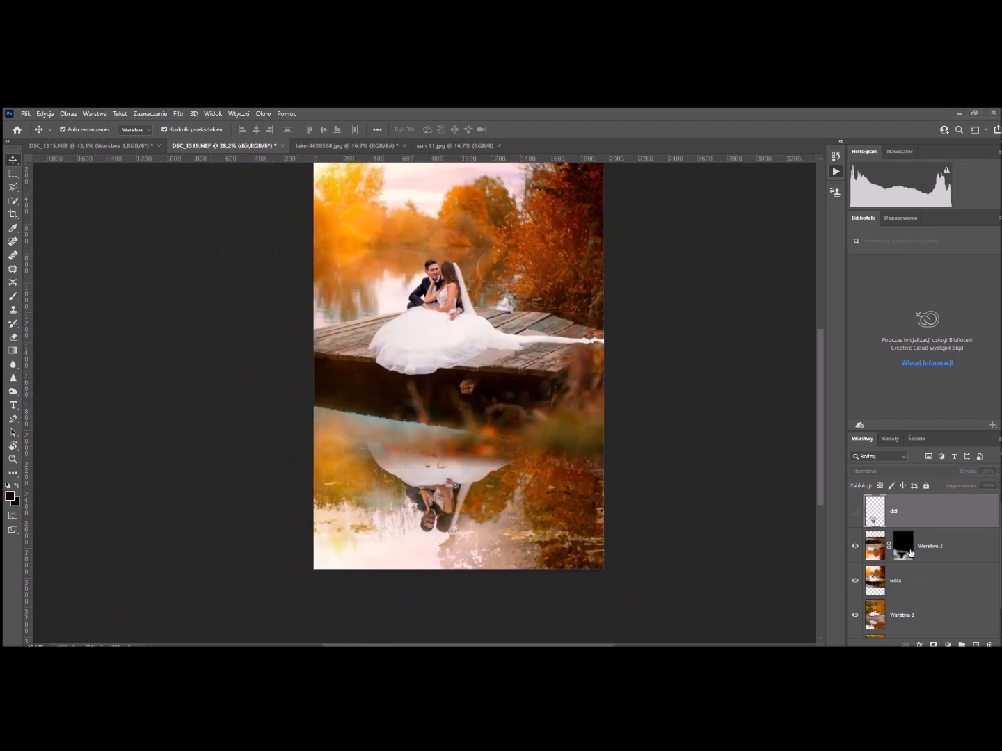
left_click(910, 553)
scroll(405, 475, "up", 6)
left_click(8, 295)
key("x")
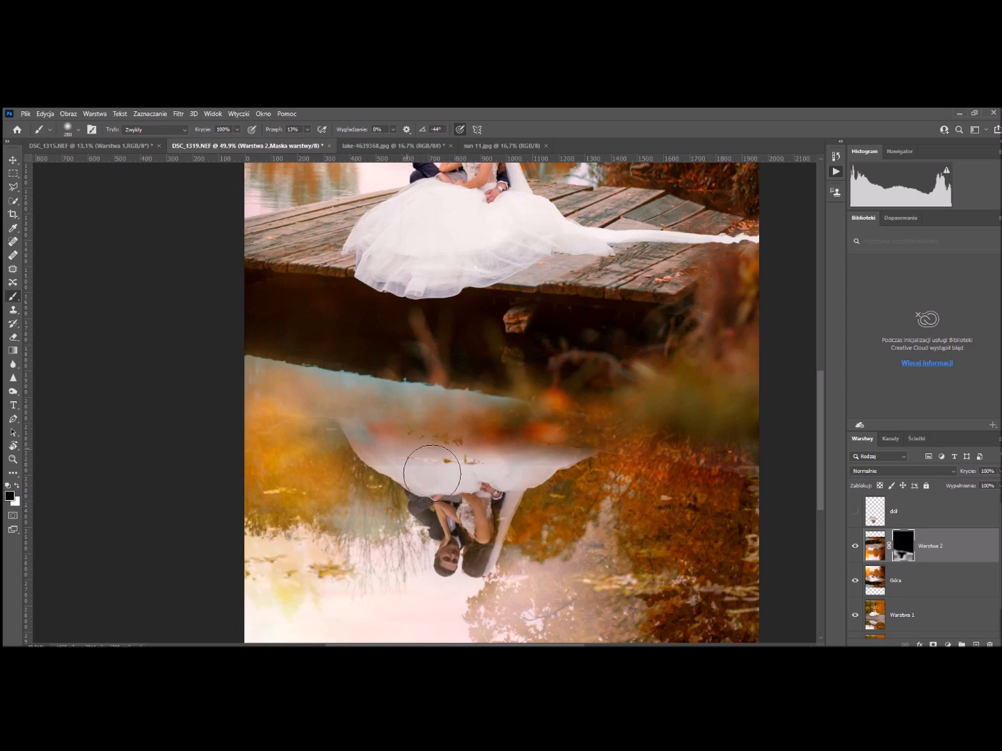
left_click_drag(479, 527, 510, 526)
left_click_drag(494, 485, 458, 476)
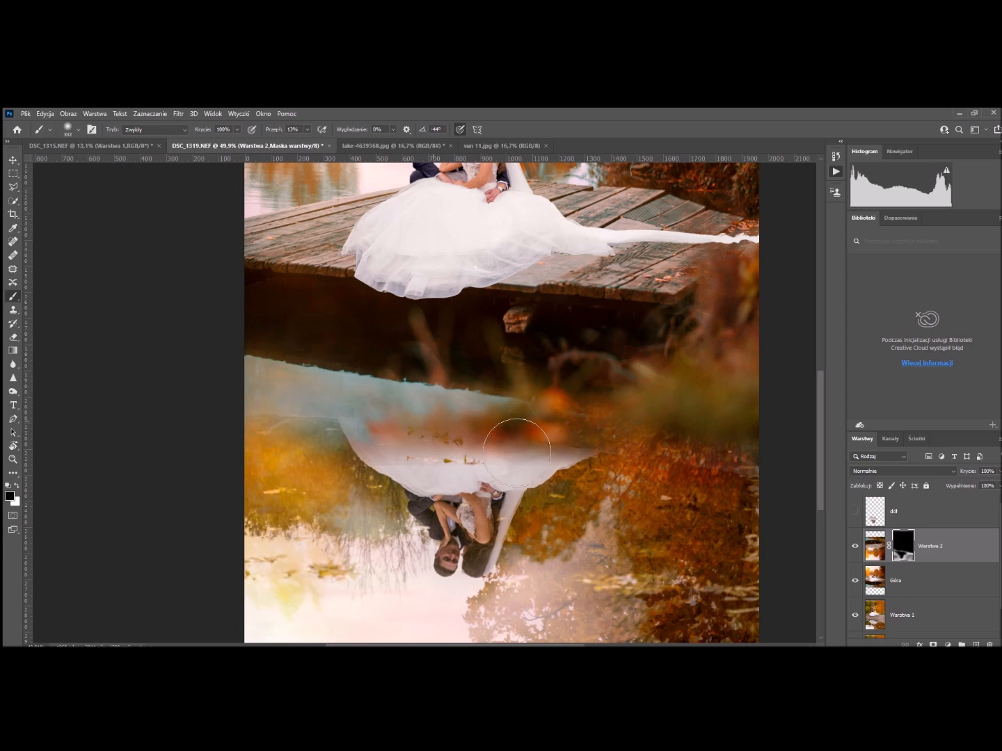
scroll(508, 532, "down", 3)
Replace the masked Warstwa 2 layer with a fresh copy of the photo from lake-4639368.jpg and show the dół layer.
left_click(854, 546)
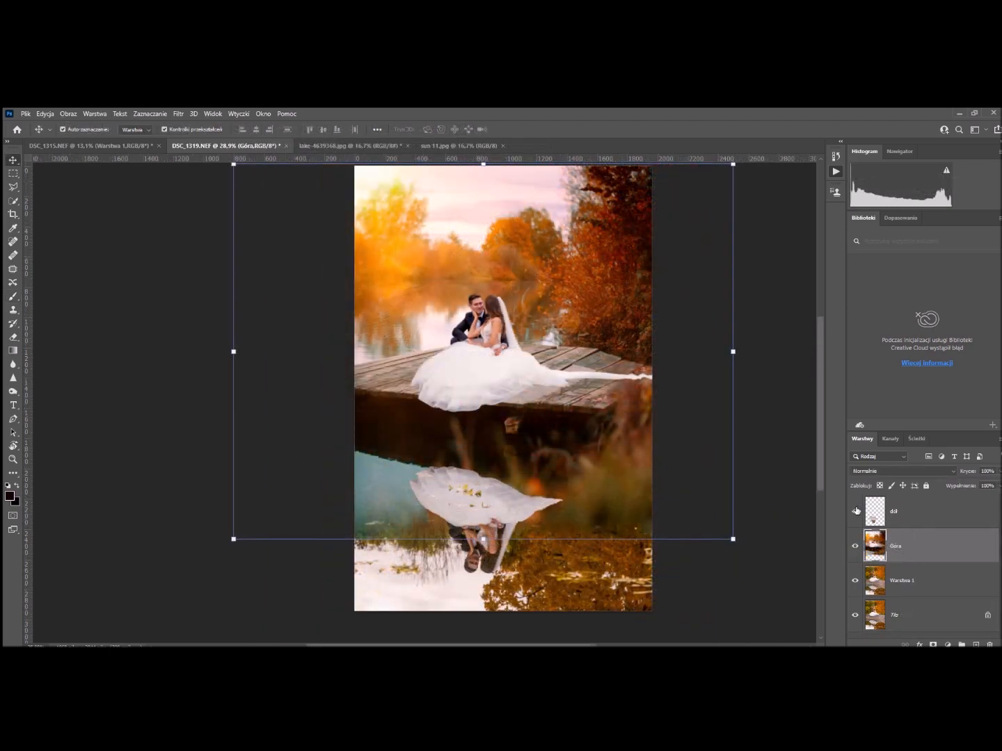
left_click(350, 146)
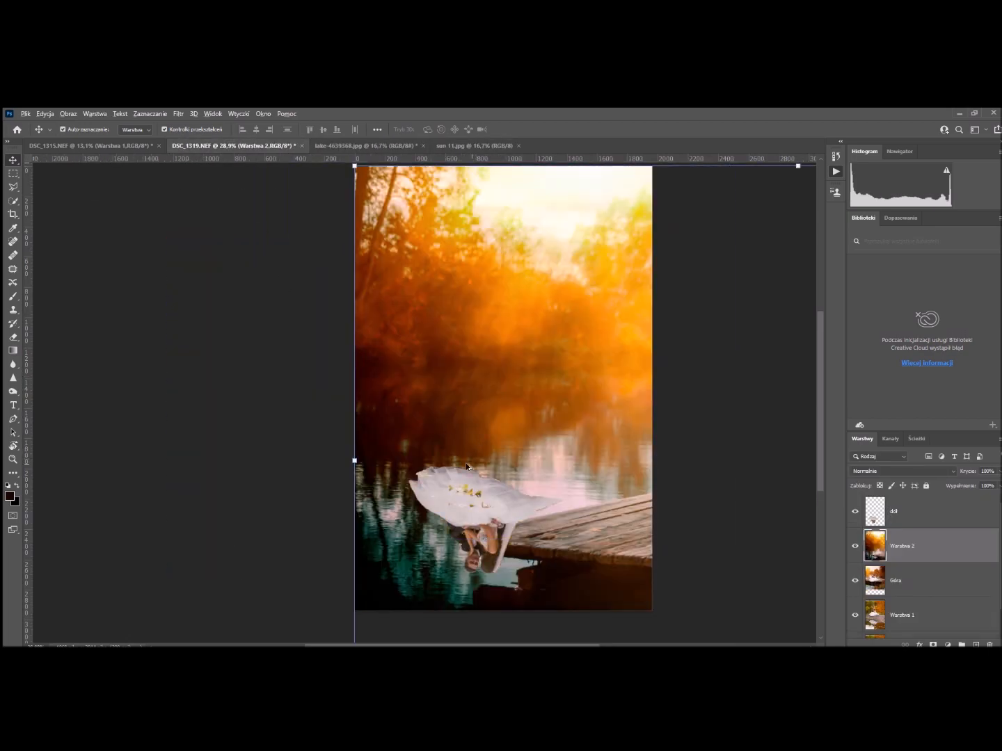
scroll(472, 460, "down", 3)
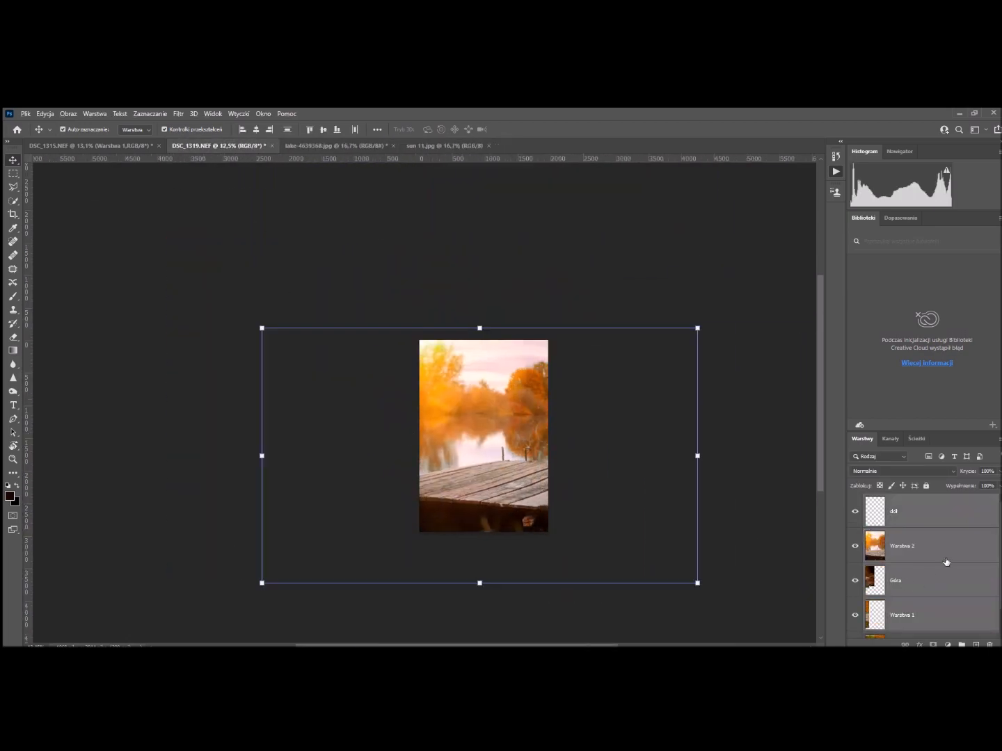
left_click(931, 519)
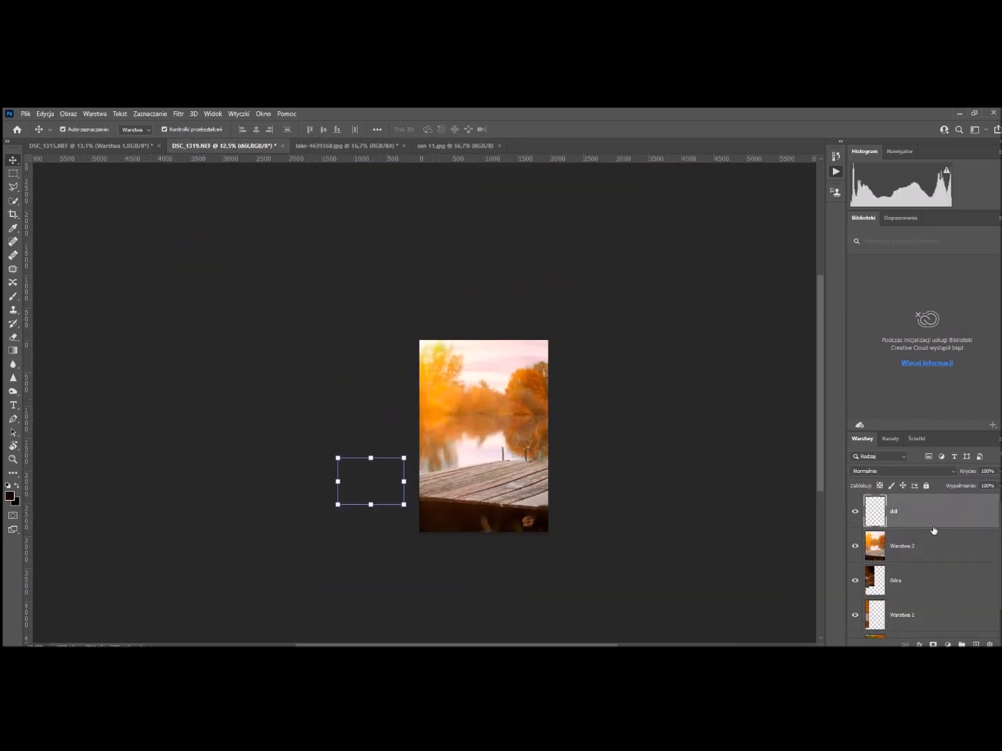
Scale the new Warstwa 2 lake layer down and flip it vertically.
left_click(930, 546)
left_click_drag(313, 329, 428, 429)
key("Return")
left_click(855, 546)
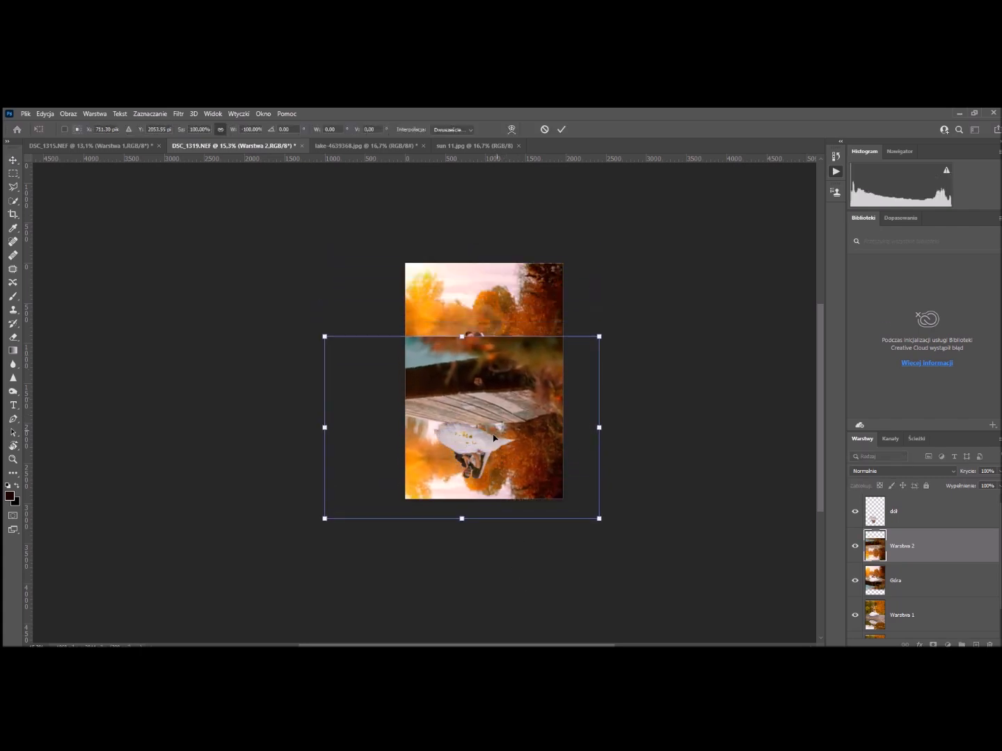
Align the flipped lake's lower edge with the bottom of the image and nudge it slightly to the right.
mouse_move(493, 418)
left_mouse_down()
mouse_move(494, 429)
mouse_move(490, 412)
left_mouse_up()
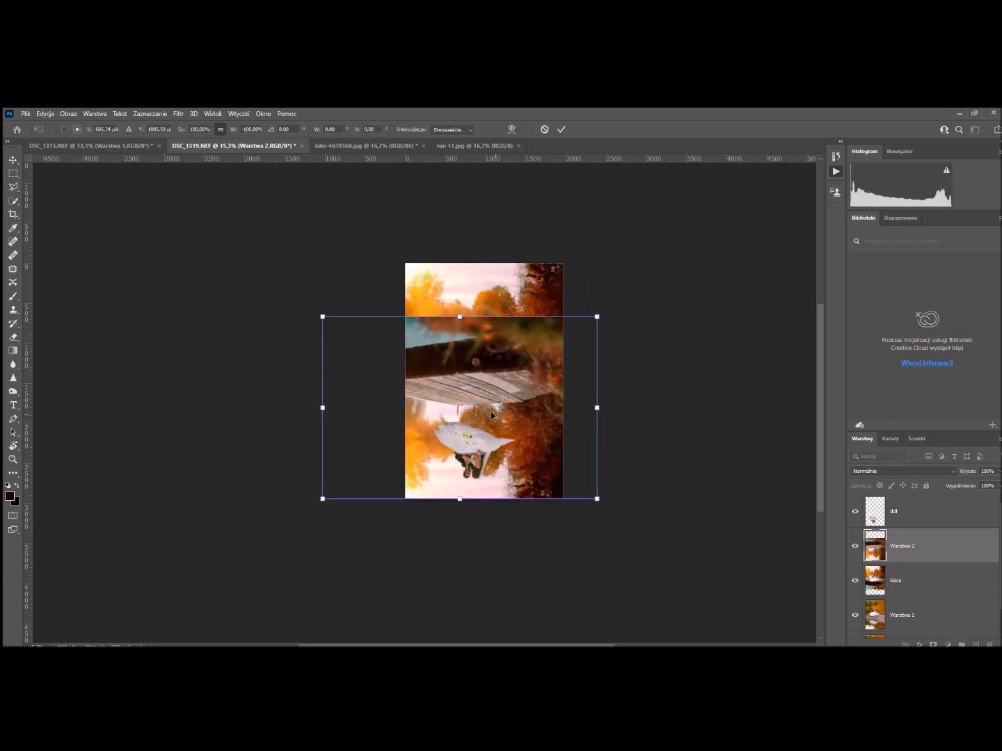
key("Right")
key("Right")
key("Right")
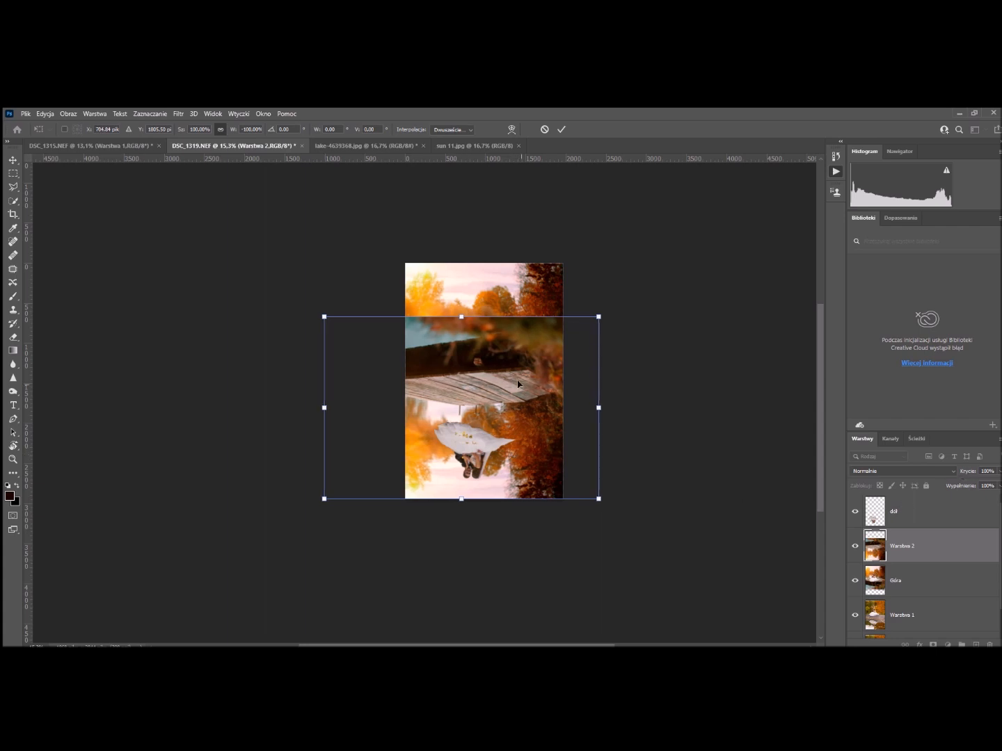
Lower the flipped lake's opacity to 63% to line it up horizontally with the scene above, restore 100%, and apply the transform.
left_click(984, 471)
left_click_drag(505, 378, 489, 414)
scroll(512, 430, "up", 3)
left_click_drag(962, 471, 945, 473)
left_click_drag(550, 466, 528, 367)
scroll(521, 412, "down", 1)
scroll(520, 412, "down", 1)
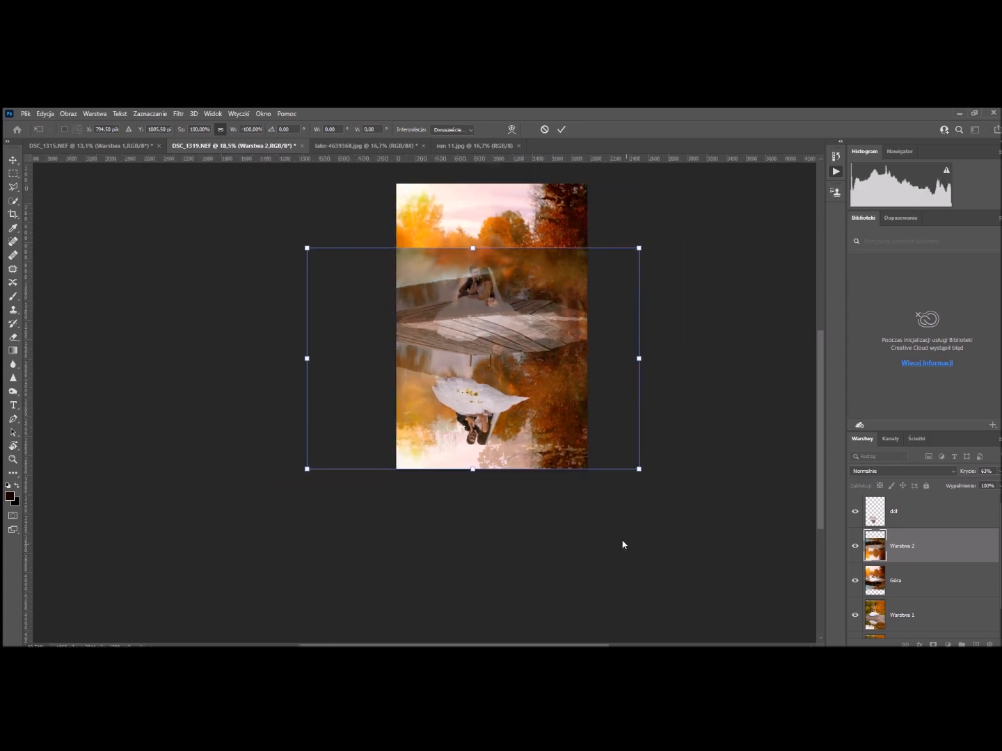
left_click_drag(971, 471, 971, 473)
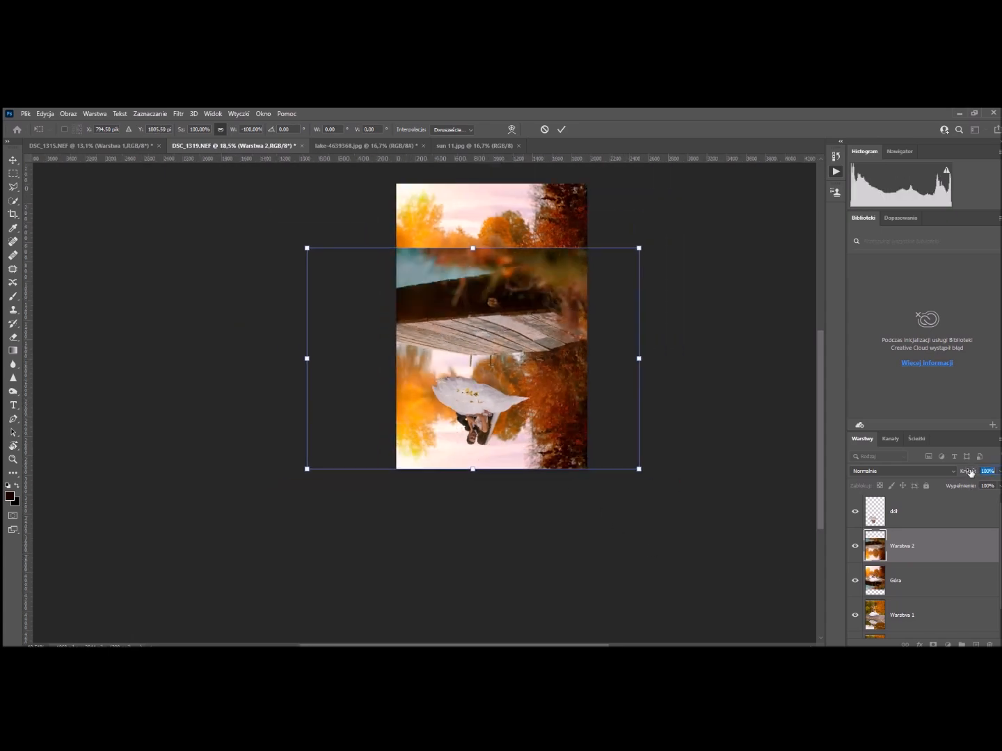
left_click(931, 554)
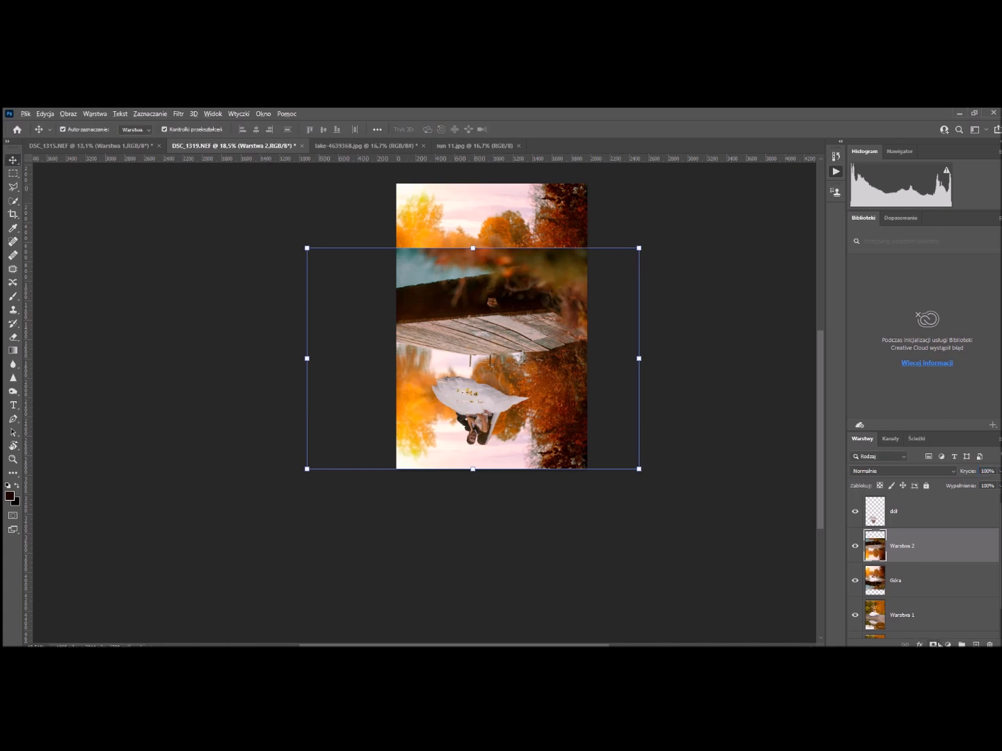
Add a black mask to Warstwa 2 and paint white at 13% flow to reveal the flipped lake around the couple's reflection.
left_click(933, 645, "alt")
left_click(14, 299)
key("x")
scroll(433, 442, "up", 4)
mouse_move(451, 446)
left_mouse_down()
mouse_move(473, 435)
mouse_move(411, 449)
mouse_move(413, 439)
mouse_move(449, 493)
mouse_move(485, 485)
mouse_move(478, 470)
mouse_move(419, 462)
mouse_move(624, 491)
mouse_move(424, 451)
mouse_move(468, 432)
mouse_move(399, 376)
left_mouse_up()
mouse_move(461, 396)
left_mouse_down()
mouse_move(479, 435)
mouse_move(423, 494)
mouse_move(542, 440)
mouse_move(626, 467)
left_mouse_up()
mouse_move(602, 405)
left_mouse_down()
mouse_move(647, 393)
mouse_move(633, 494)
left_mouse_up()
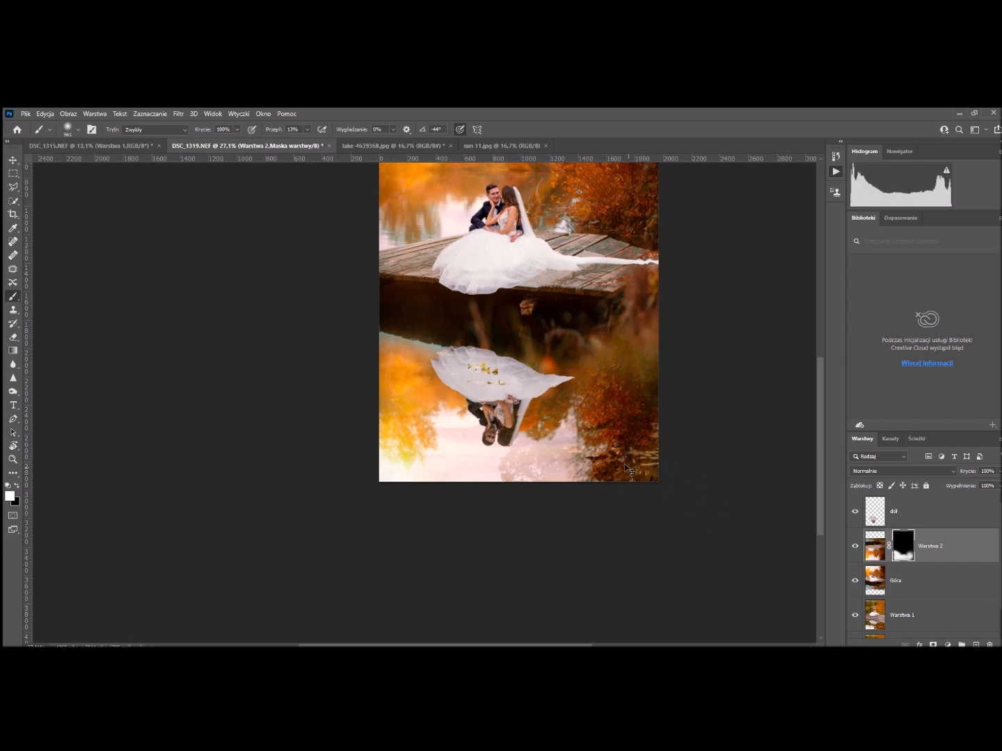
Move the flipped lake layer down so that it extends below the image's bottom edge.
left_click(13, 160)
left_click_drag(569, 391, 569, 428)
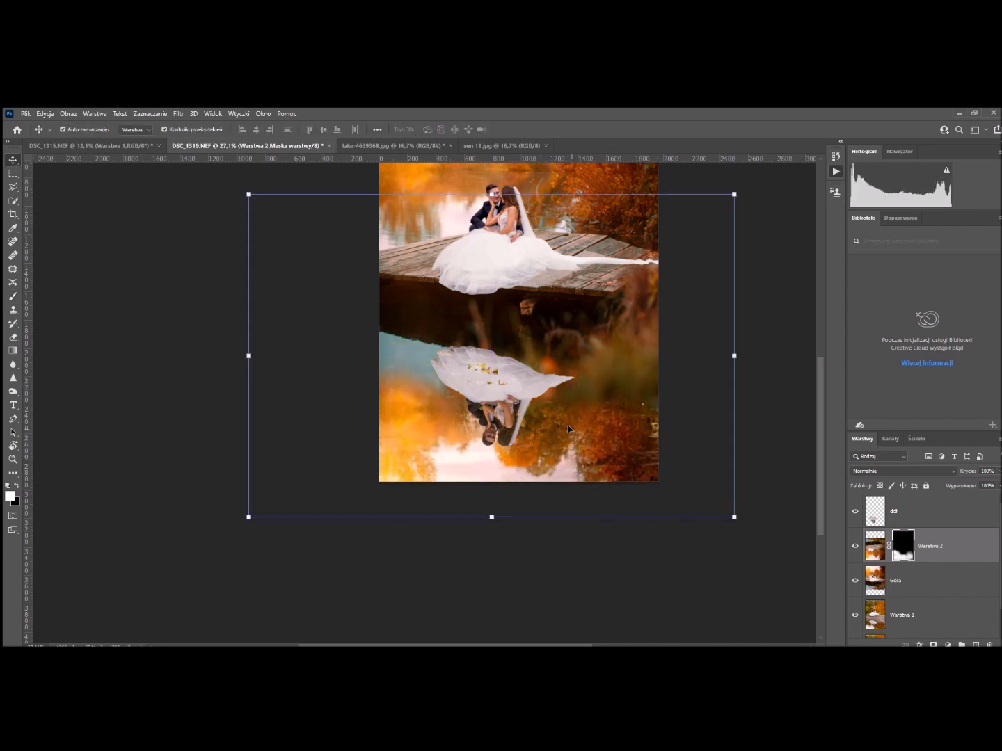
Paint white at 13% flow on Warstwa 2's mask to reveal more of the flipped lake at both sides of the reflection.
left_click(12, 295)
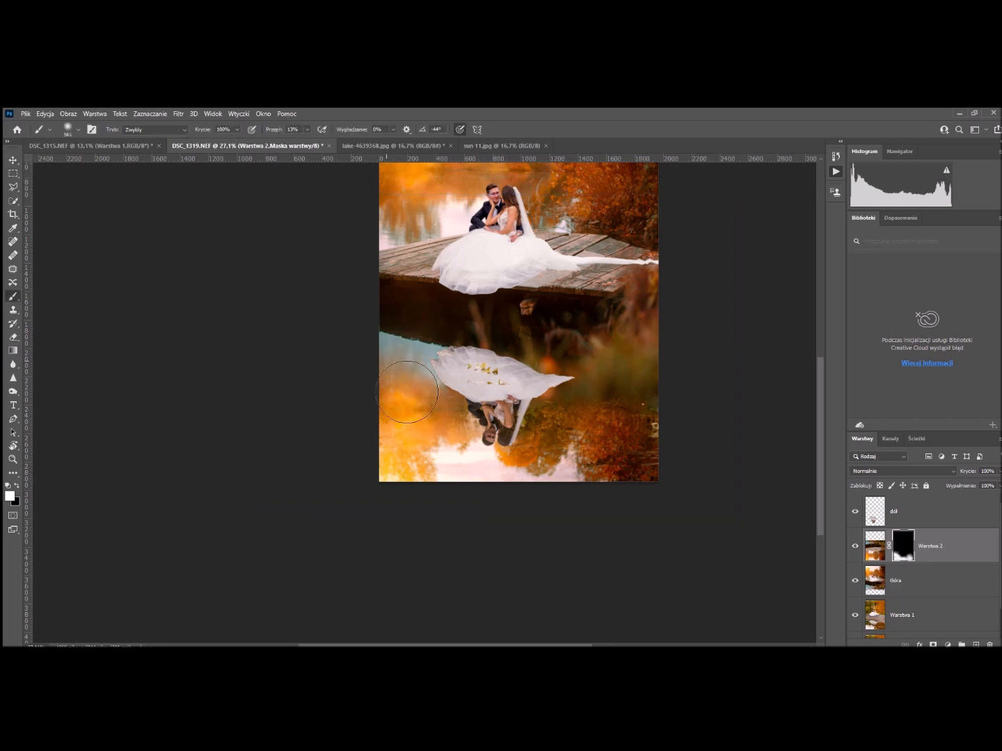
mouse_move(625, 442)
left_mouse_down()
mouse_move(586, 381)
mouse_move(677, 370)
mouse_move(616, 390)
mouse_move(601, 444)
mouse_move(668, 548)
mouse_move(620, 462)
mouse_move(648, 448)
mouse_move(675, 474)
left_mouse_up()
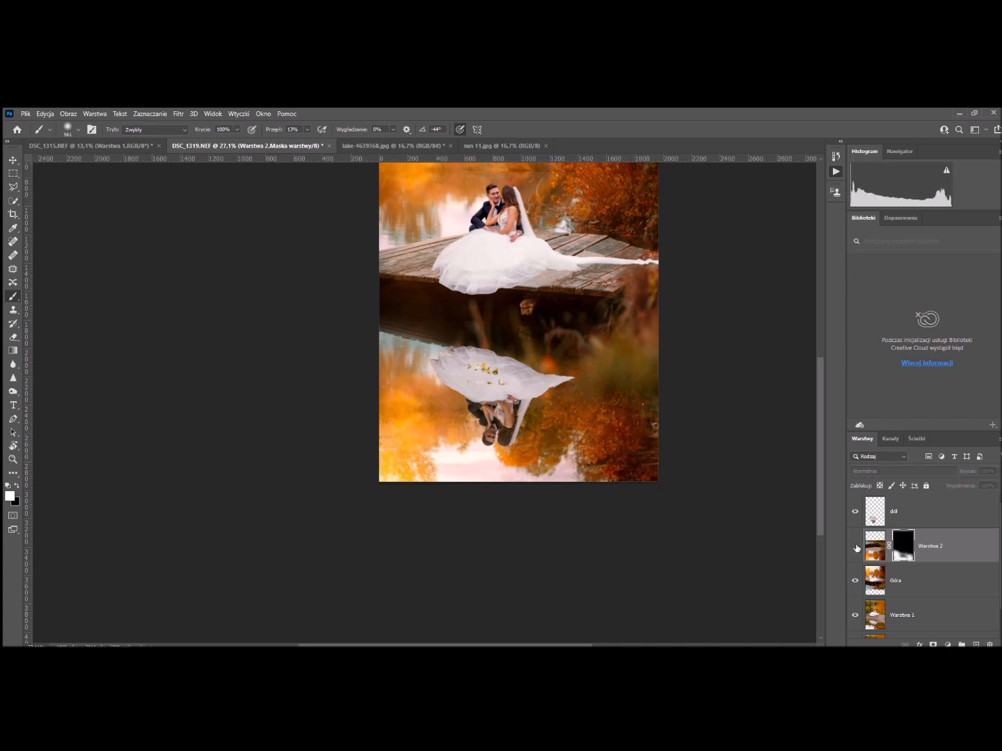
Try the dół layer beneath Warstwa 2, and put it back on top of the layer stack.
left_click_drag(904, 514, 940, 572)
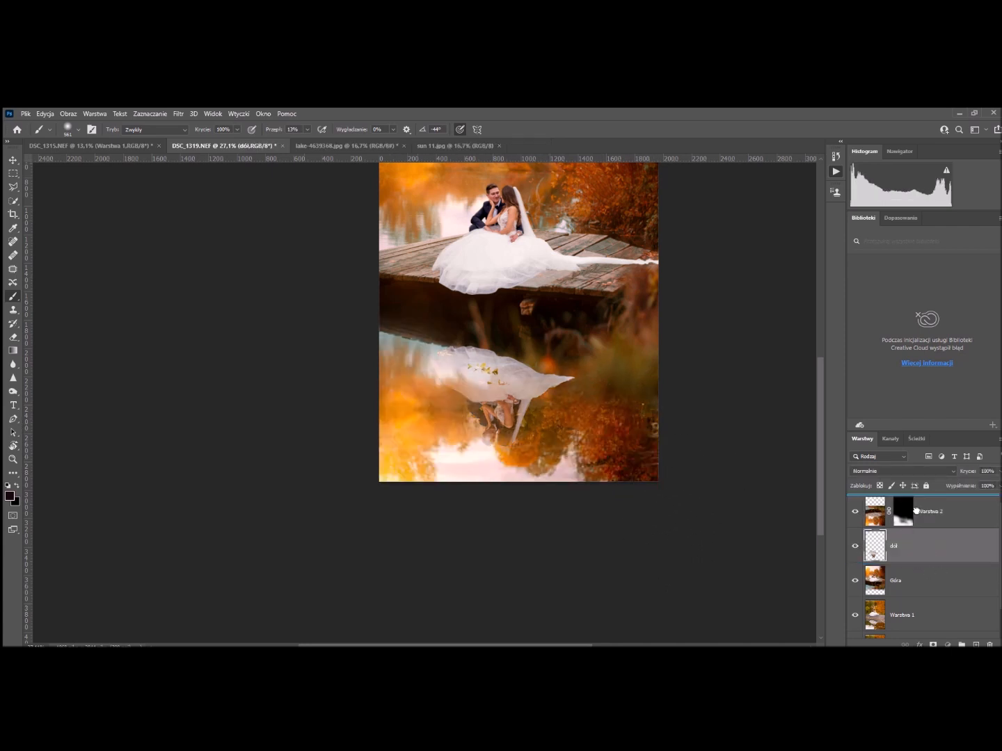
left_click_drag(916, 511, 915, 507)
Add a white layer mask to the dół layer and prepare a small black brush of about 92 px for the dress reflection.
left_click(934, 642)
left_click(17, 485)
key("bracketleft")
key("bracketleft")
key("bracketleft")
key("bracketleft")
key("bracketleft")
key("bracketleft")
key("bracketleft")
key("bracketleft")
key("bracketleft")
key("bracketleft")
scroll(560, 388, "up", 6)
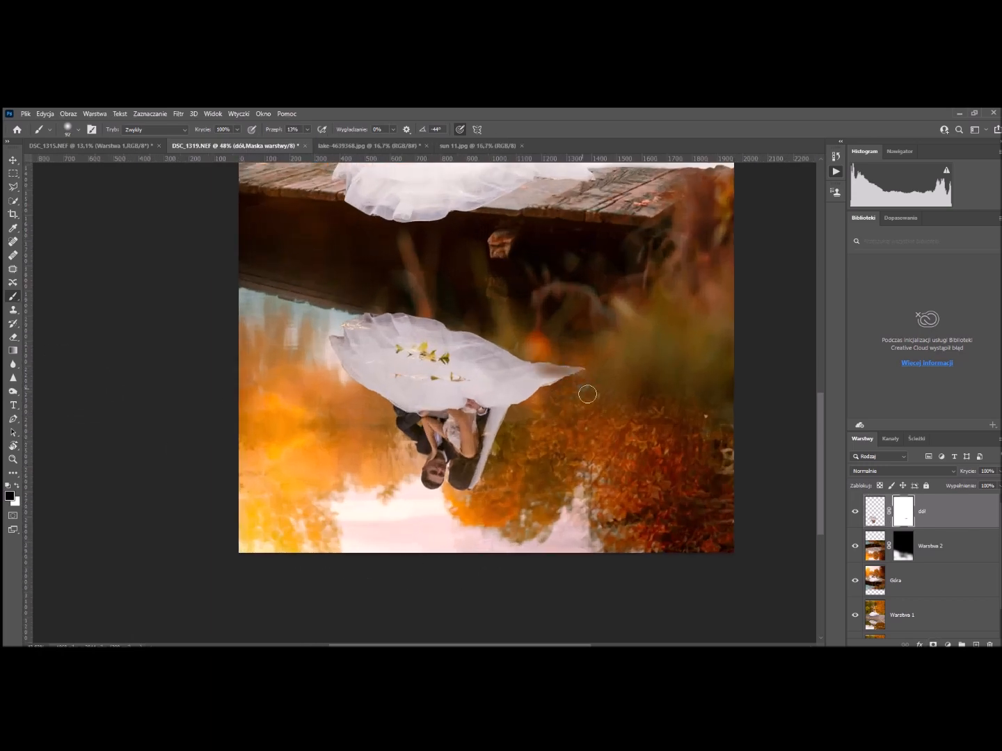
Paint black at 13% flow on the dół mask with a large soft brush to partly fade the couple's reflection.
scroll(528, 480, "down", 5)
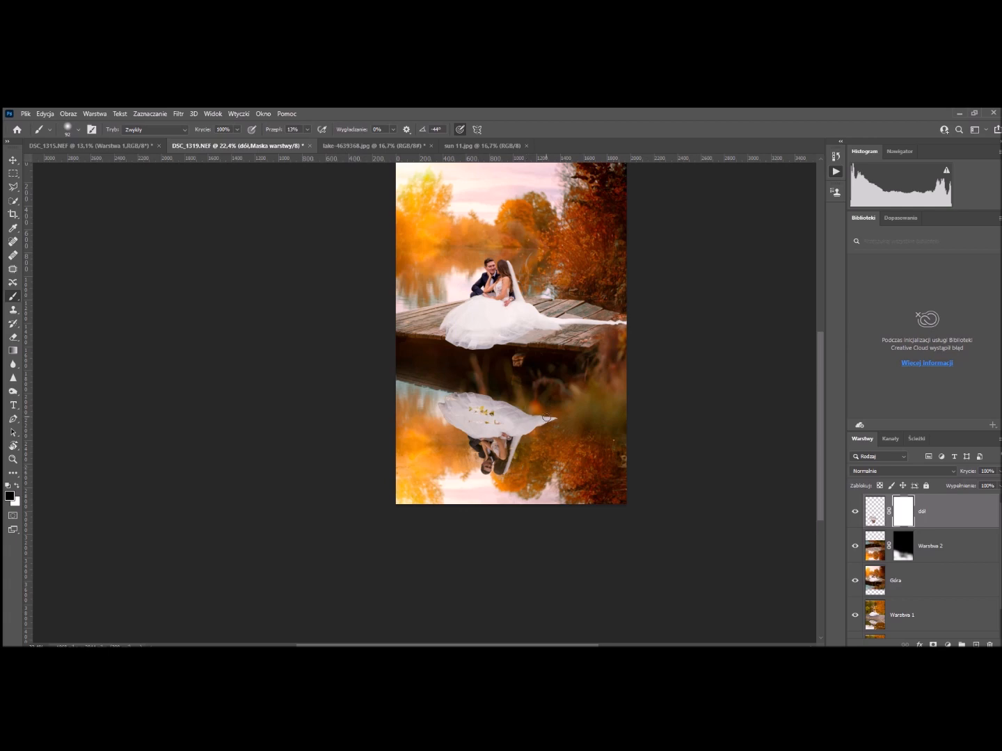
left_click_drag(534, 436, 548, 426)
mouse_move(549, 449)
left_mouse_down()
mouse_move(586, 449)
mouse_move(529, 511)
mouse_move(481, 389)
left_mouse_up()
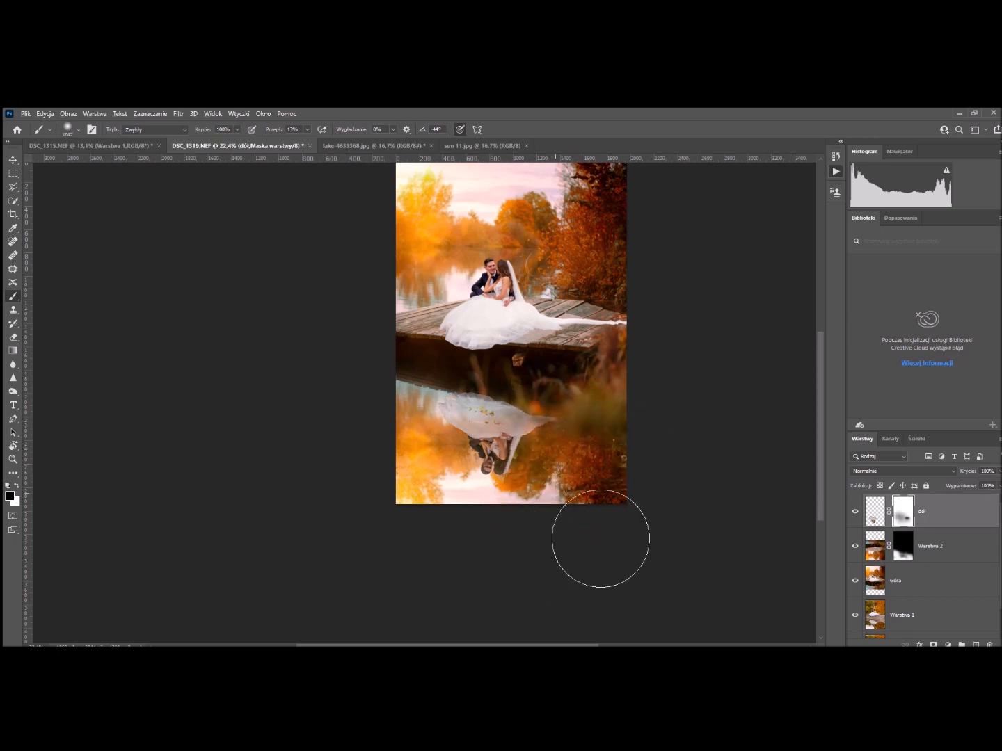
Paint black on Warstwa 2's mask with a 200 px brush to refine the water's edge beneath the jetty, beside the dress reflection.
scroll(515, 491, "up", 1)
scroll(597, 459, "up", 3)
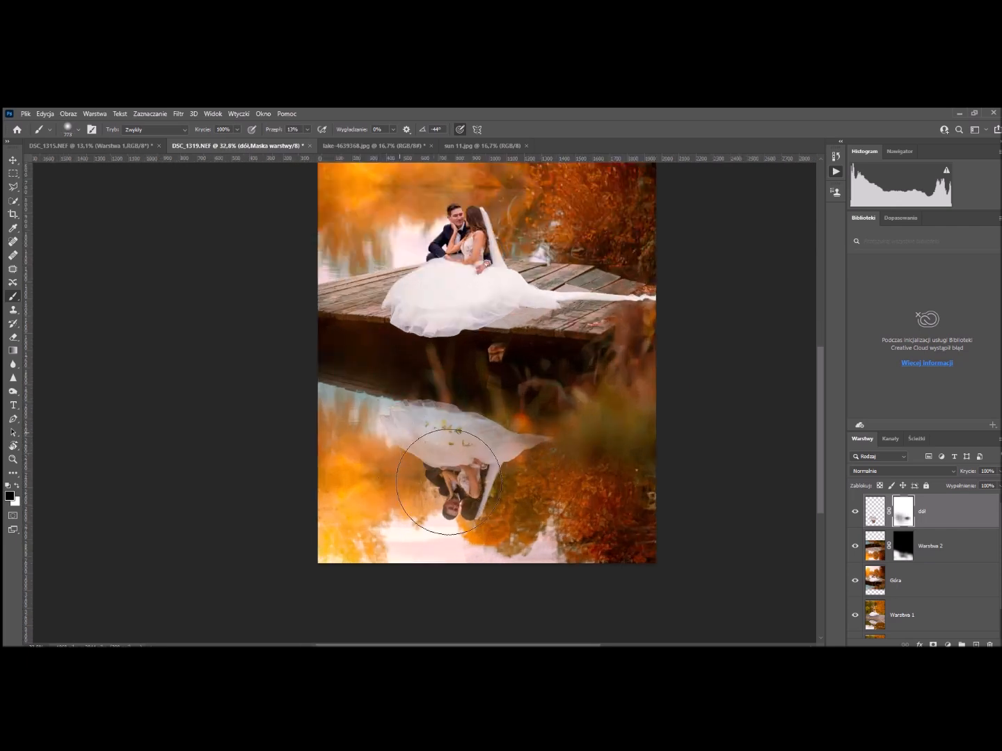
key("x")
left_click_drag(355, 384, 305, 372)
left_click(927, 554)
left_click_drag(336, 391, 324, 384)
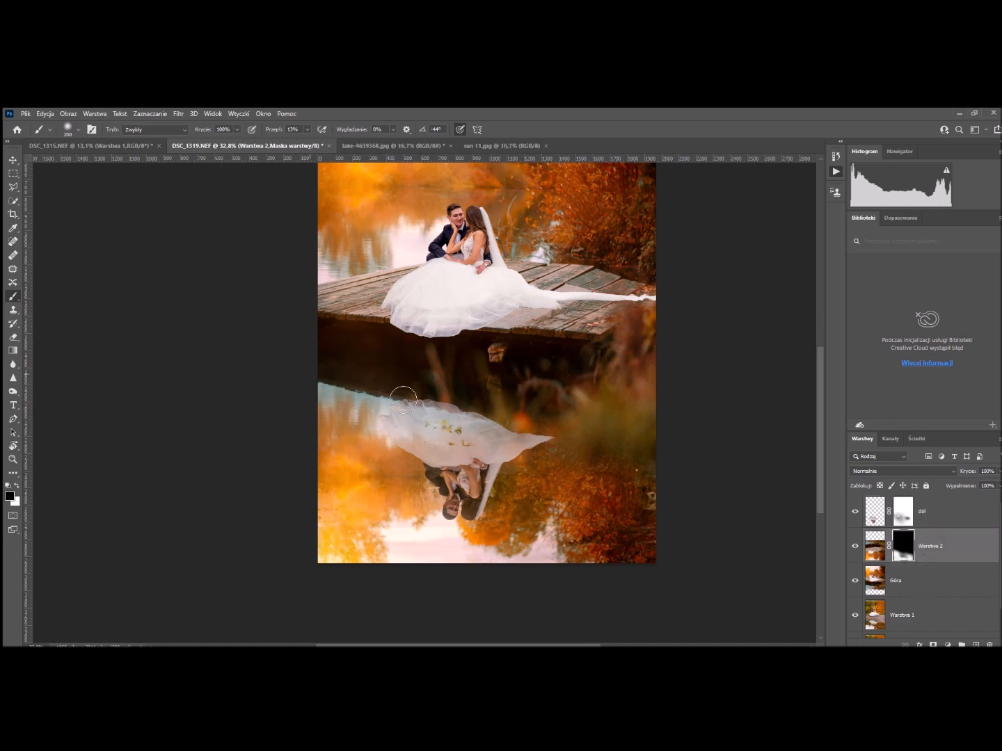
Compare the composite with the original photo by hiding and showing the Warstwa 2 and Góra layers, leaving both shown.
scroll(476, 510, "down", 6)
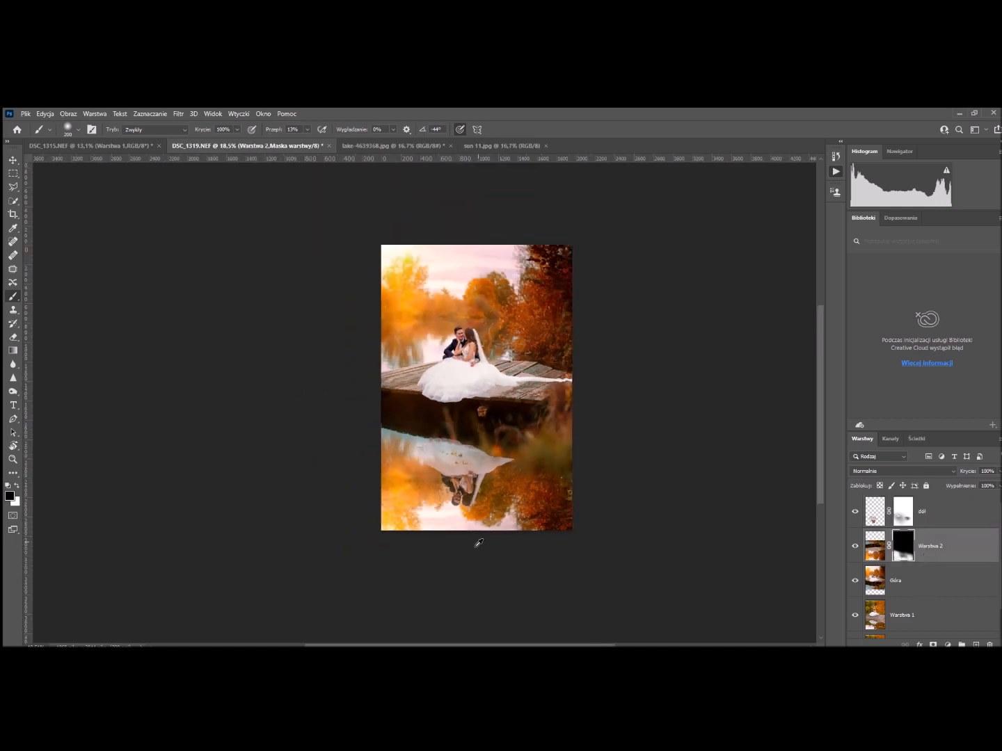
scroll(511, 498, "up", 3)
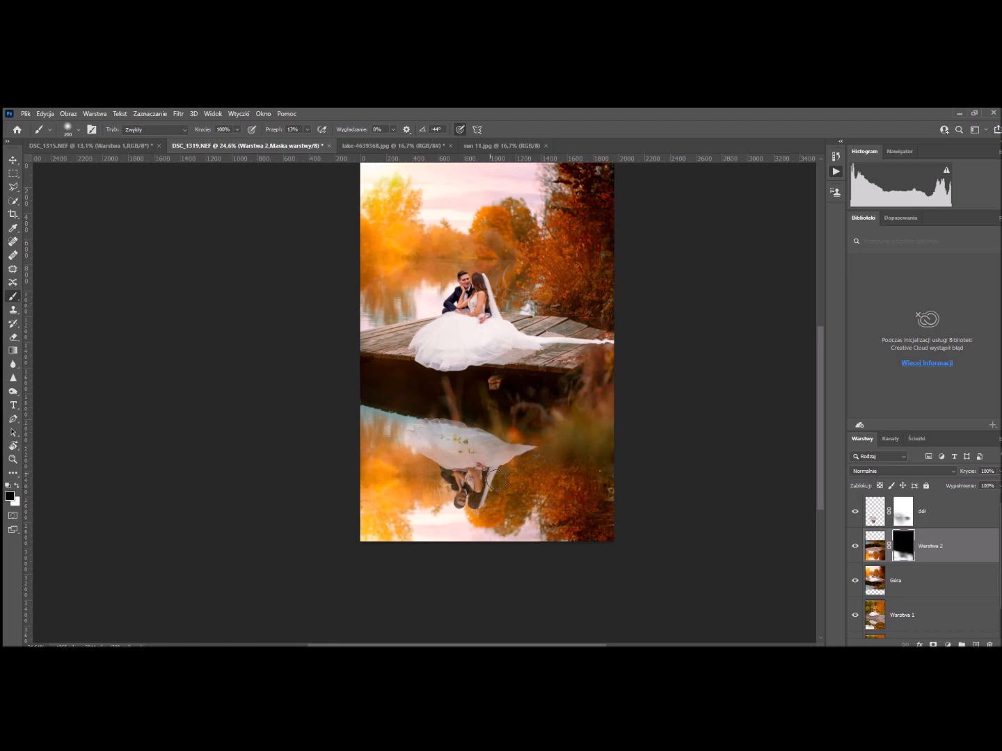
left_click(855, 547)
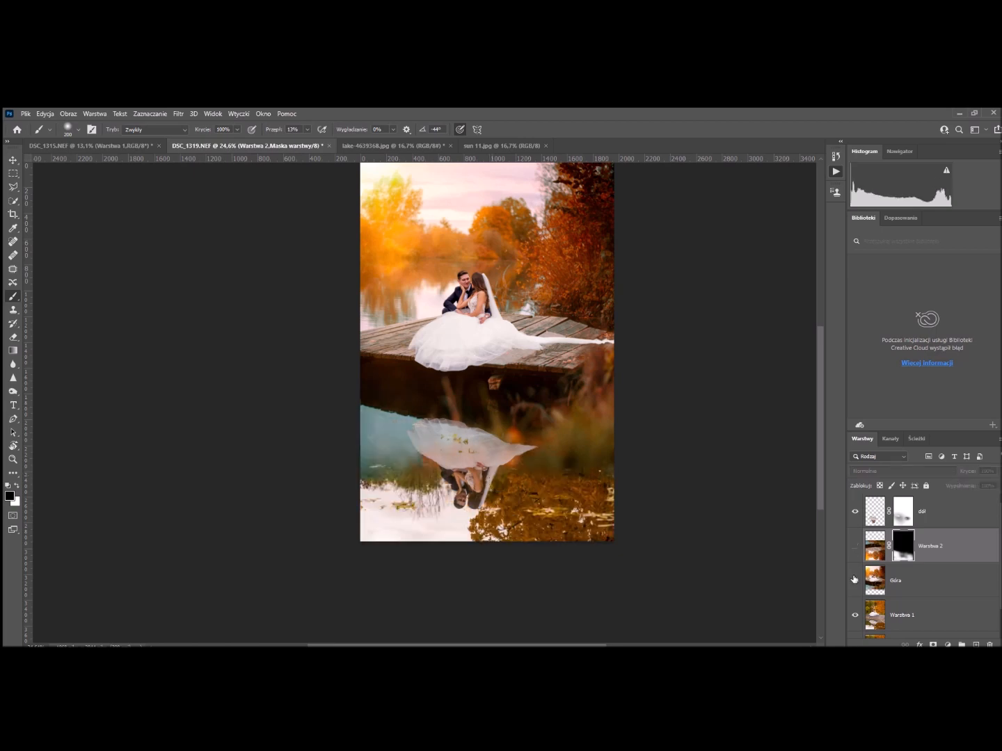
left_click(854, 579)
left_click(854, 580)
left_click(854, 580)
left_click(855, 580)
left_click(855, 580)
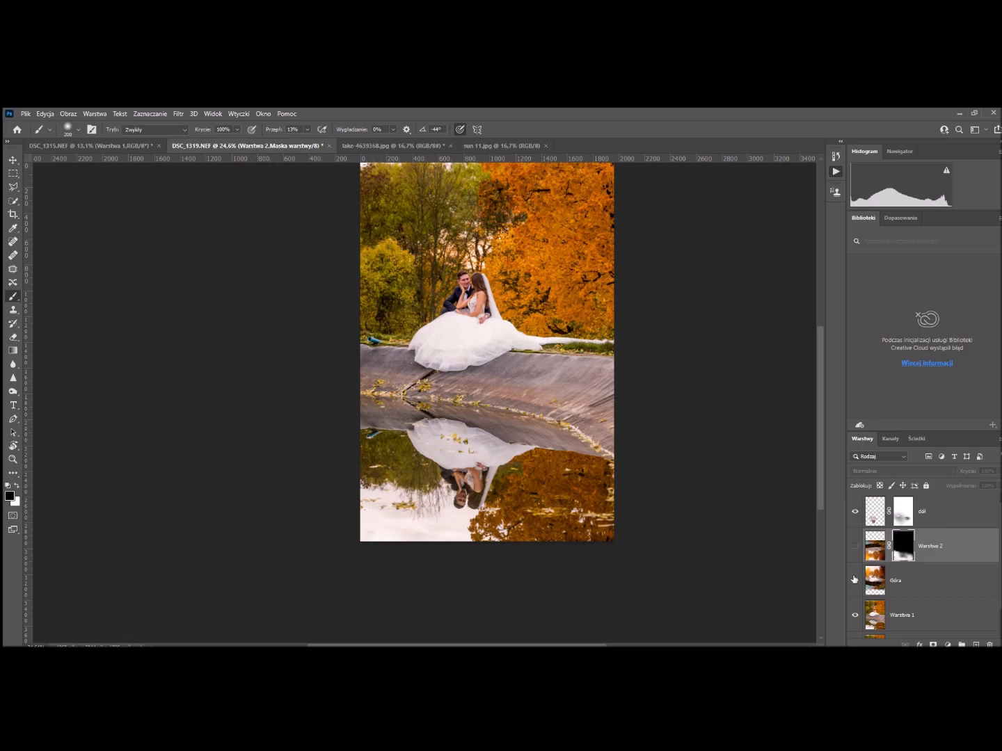
left_click(855, 581)
left_click(854, 546)
scroll(482, 513, "down", 3)
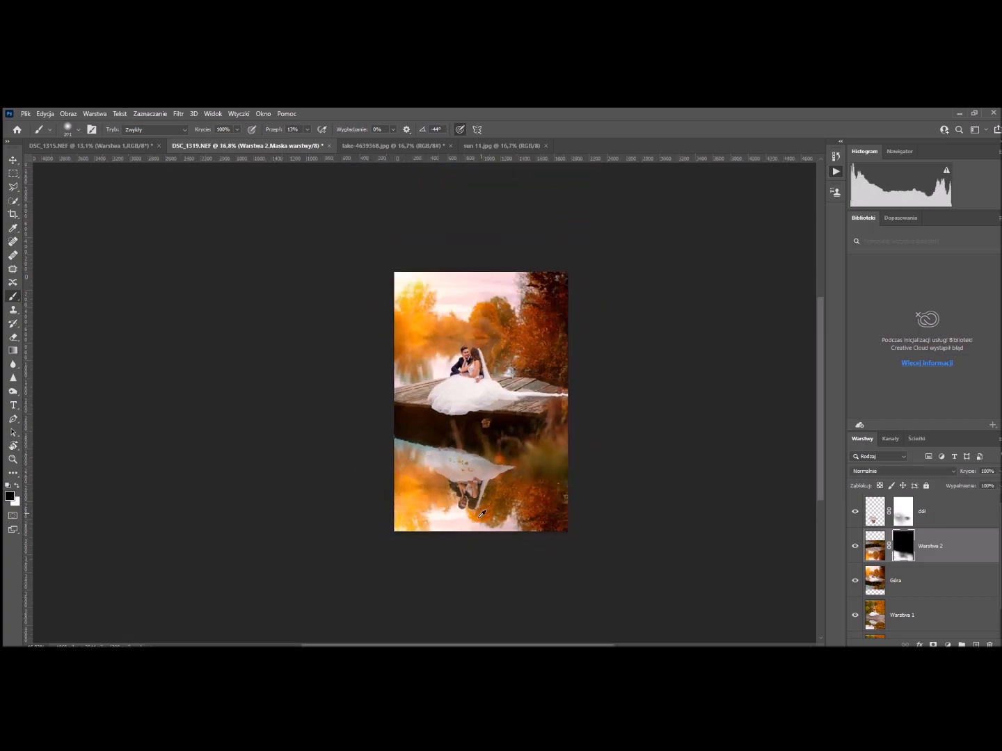